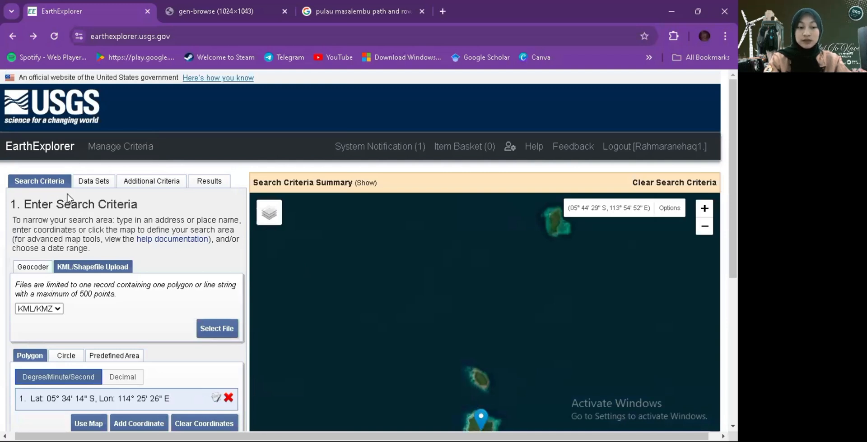
# - Review the search area and date range, then examine the data set selection under Landsat Collection 2 Level-1
pyautogui.scroll(-5, 68, 198)
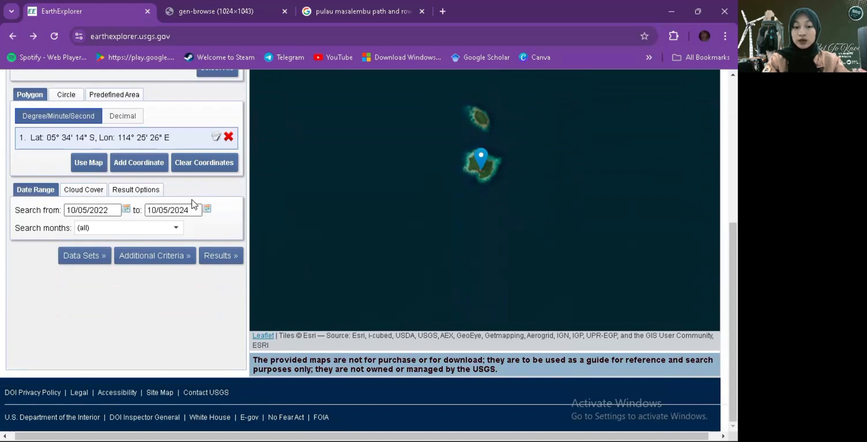
pyautogui.scroll(4, 193, 204)
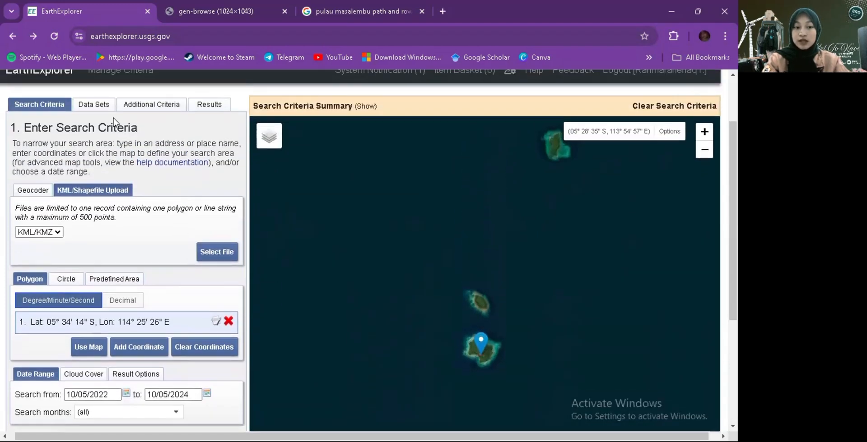
pyautogui.click(97, 108)
pyautogui.scroll(-4, 136, 262)
pyautogui.scroll(1, 135, 262)
pyautogui.scroll(-1, 135, 261)
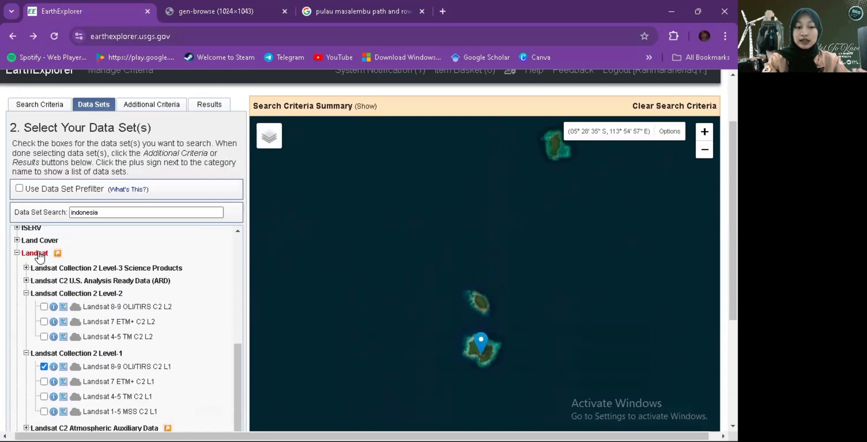
pyautogui.scroll(-1, 93, 347)
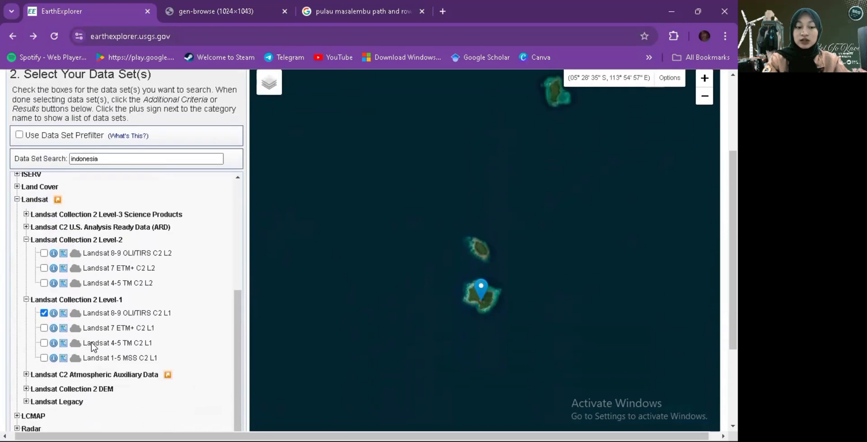
pyautogui.scroll(-1, 94, 347)
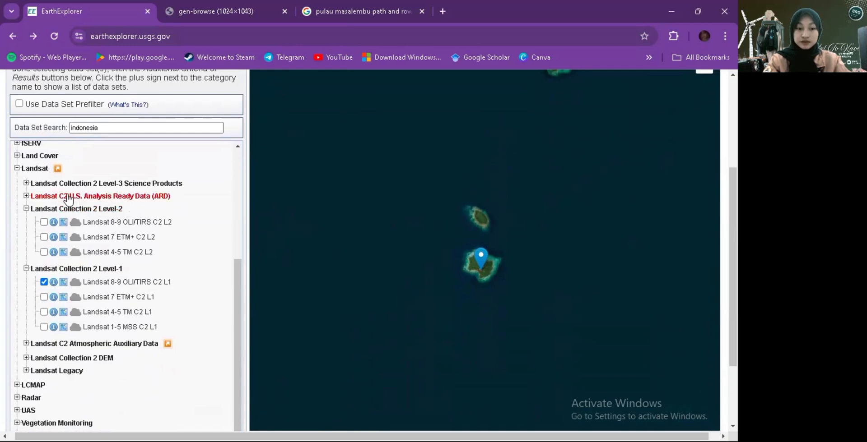
pyautogui.scroll(4, 109, 212)
pyautogui.scroll(-4, 109, 212)
pyautogui.scroll(3, 109, 212)
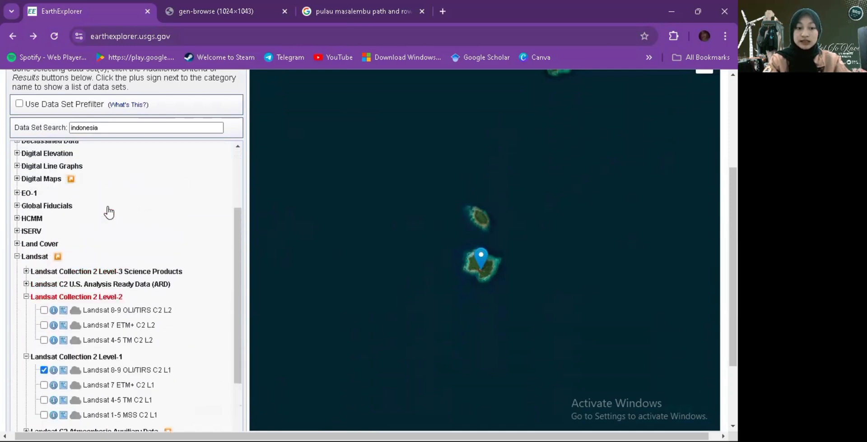
pyautogui.scroll(5, 108, 212)
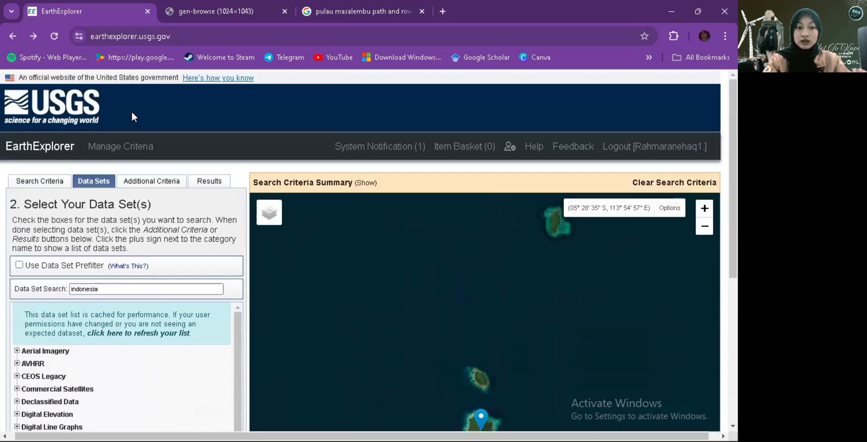
# - Show the search results for Landsat 8-9 OLI/TIRS C2 L1 and preview the scene acquired on 2024/09/13, then dismiss the preview
pyautogui.click(201, 185)
pyautogui.scroll(-4, 170, 287)
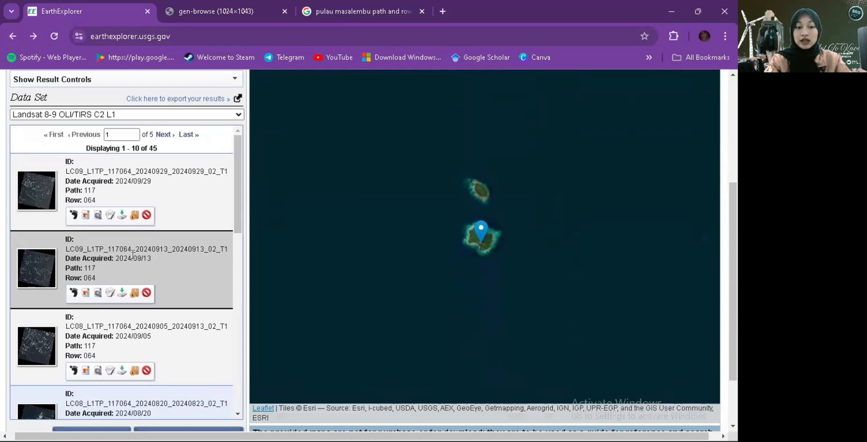
pyautogui.click(37, 266)
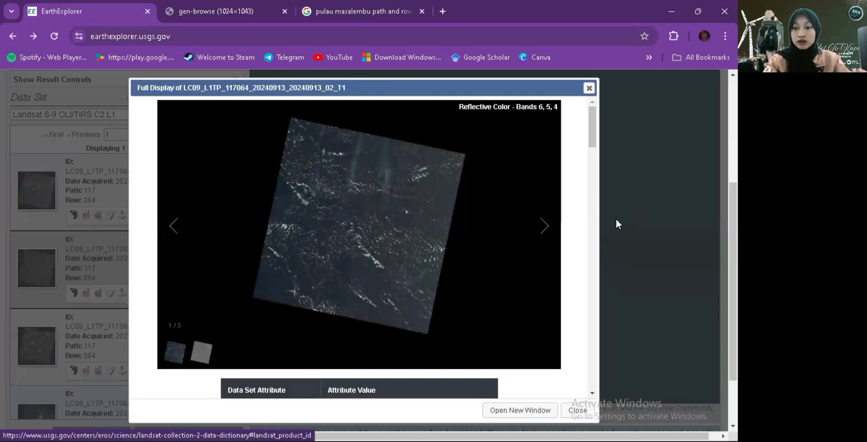
pyautogui.click(587, 89)
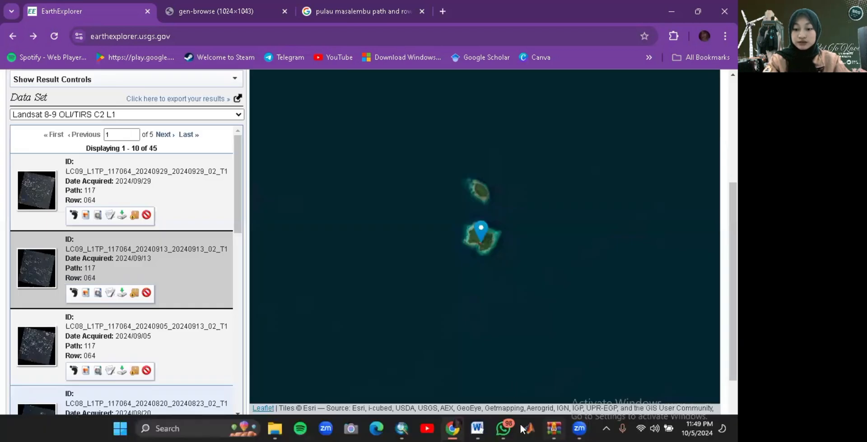
# - Switch to ArcMap and add the LC08_L1TP_117064_20240820 band rasters B1 to B11 as layers
pyautogui.click(401, 428)
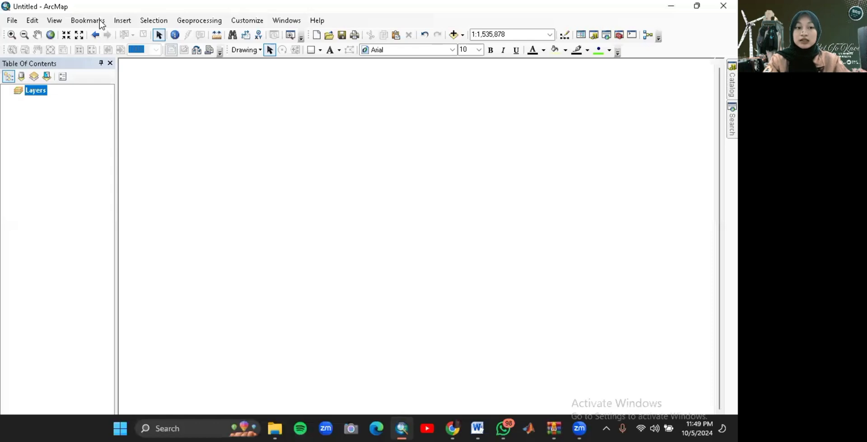
pyautogui.click(18, 23)
pyautogui.moveTo(64, 114)
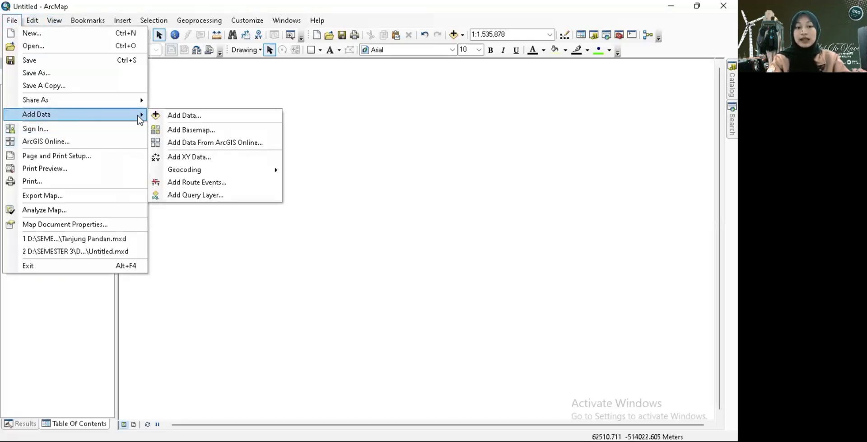
pyautogui.click(181, 116)
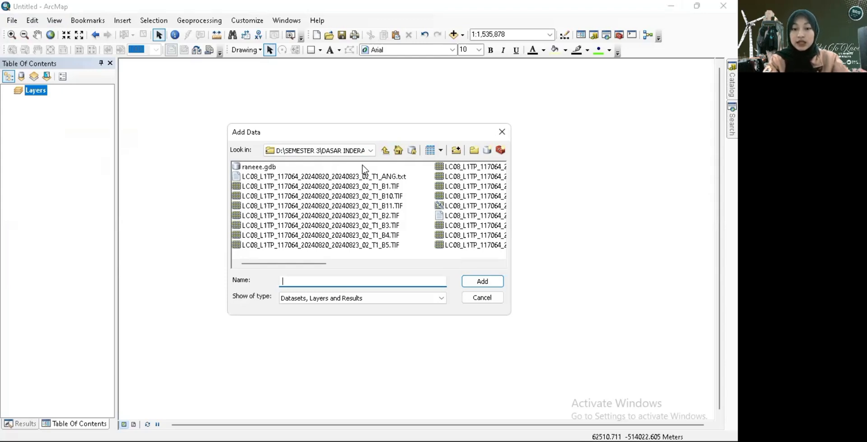
pyautogui.click(359, 189)
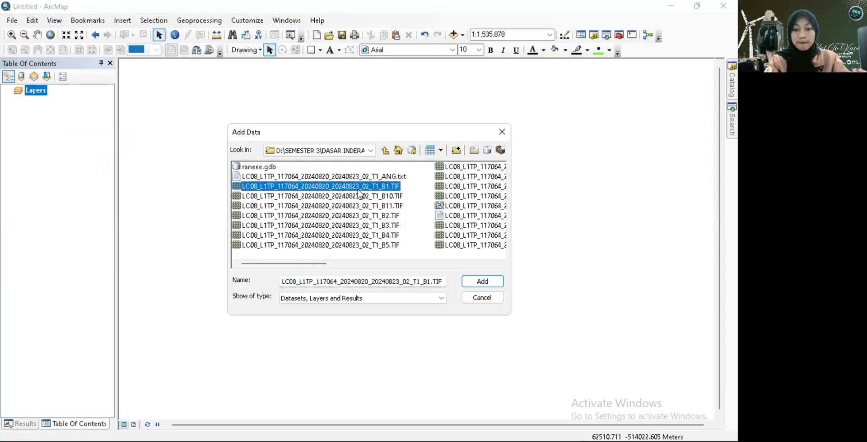
pyautogui.scroll(-3, 482, 216)
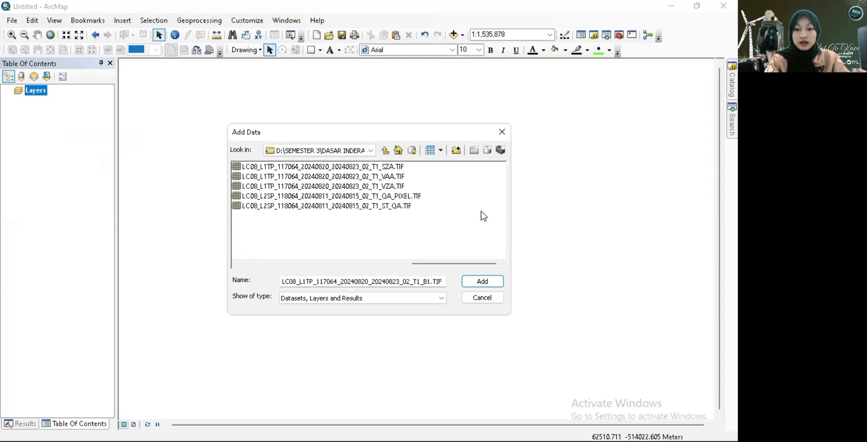
pyautogui.scroll(3, 482, 216)
pyautogui.scroll(-2, 483, 216)
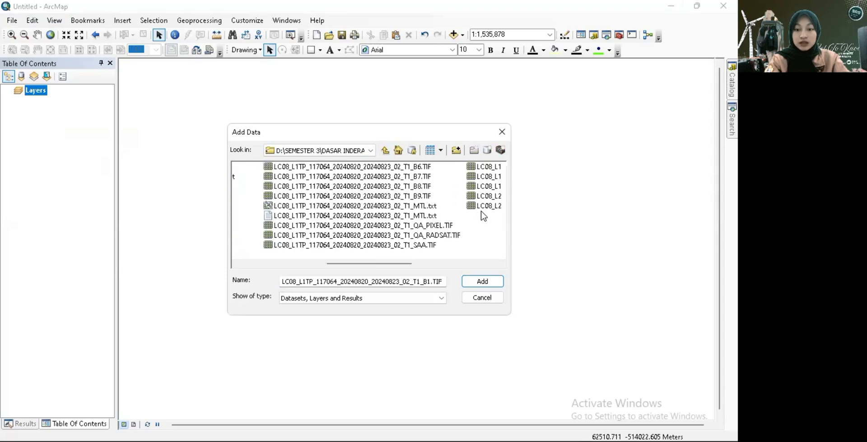
pyautogui.keyDown('shift'); pyautogui.click(399, 196); pyautogui.keyUp('shift')
pyautogui.scroll(2, 445, 203)
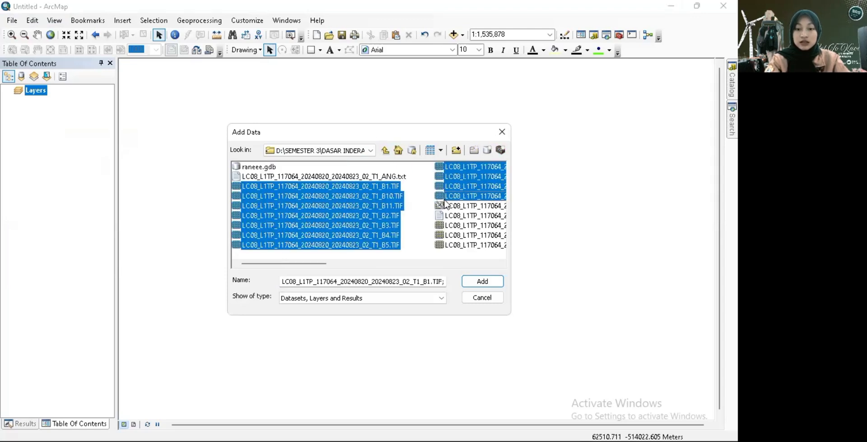
pyautogui.click(481, 282)
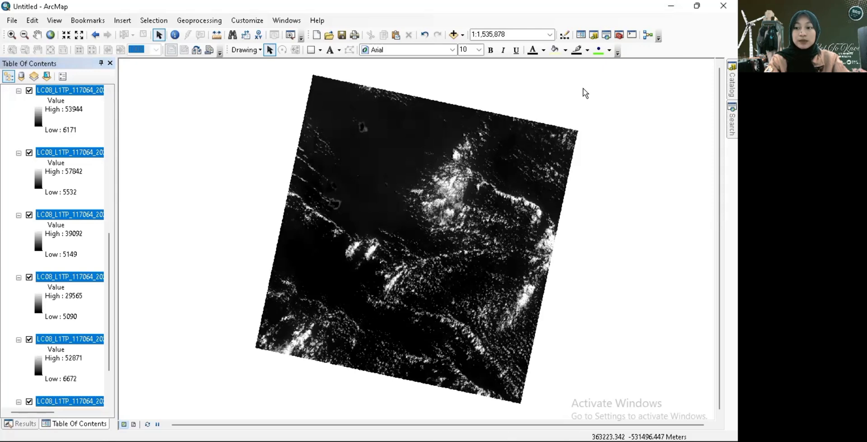
# - Search the tools for "composite band" and open the Composite Bands (Data Management) tool
pyautogui.click(731, 119)
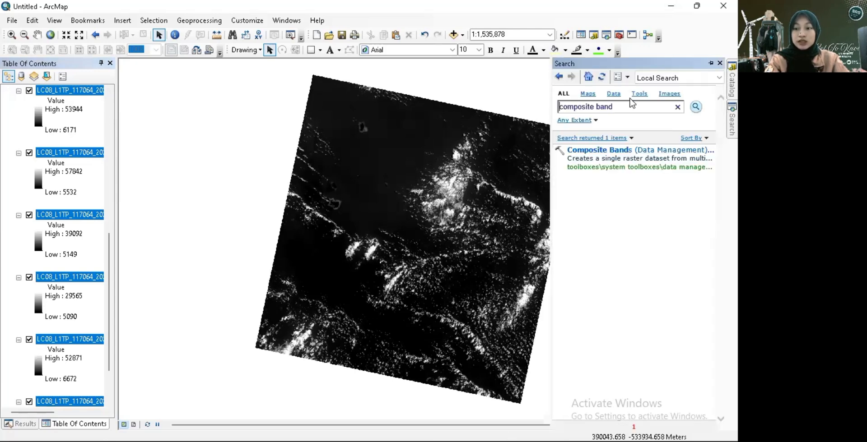
pyautogui.moveTo(627, 107); pyautogui.dragTo(533, 111)
pyautogui.write('c')
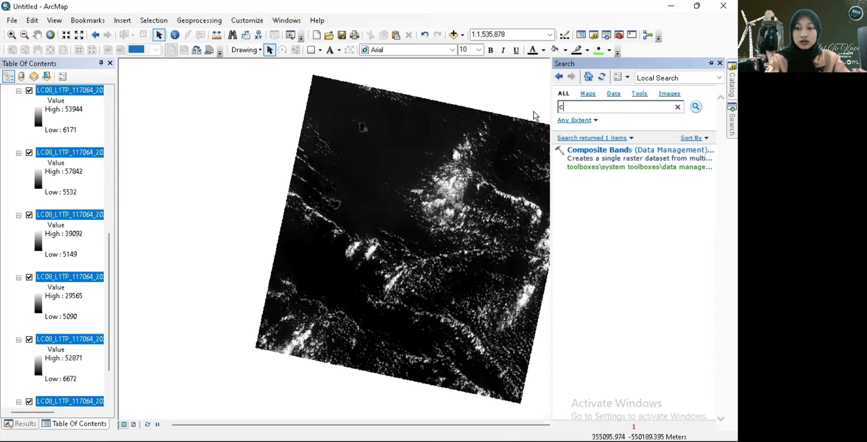
pyautogui.press('BackSpace')
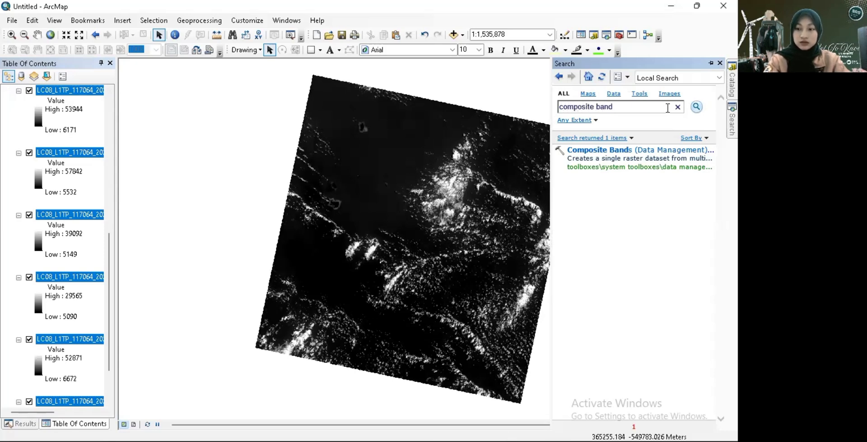
pyautogui.click(660, 153)
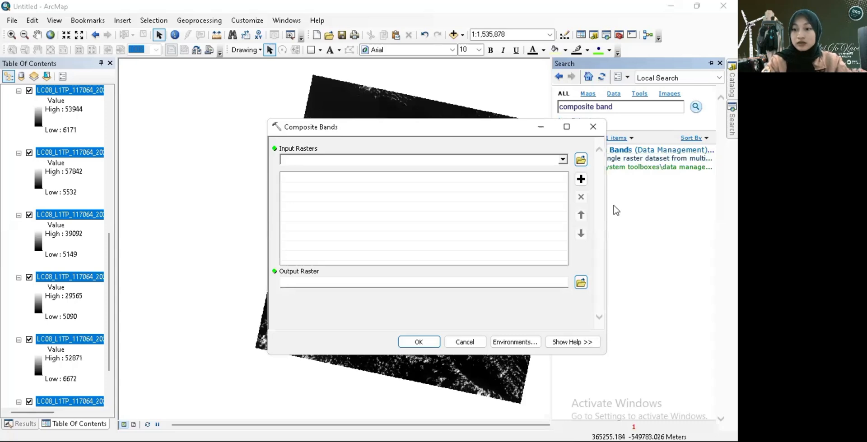
pyautogui.click(648, 6)
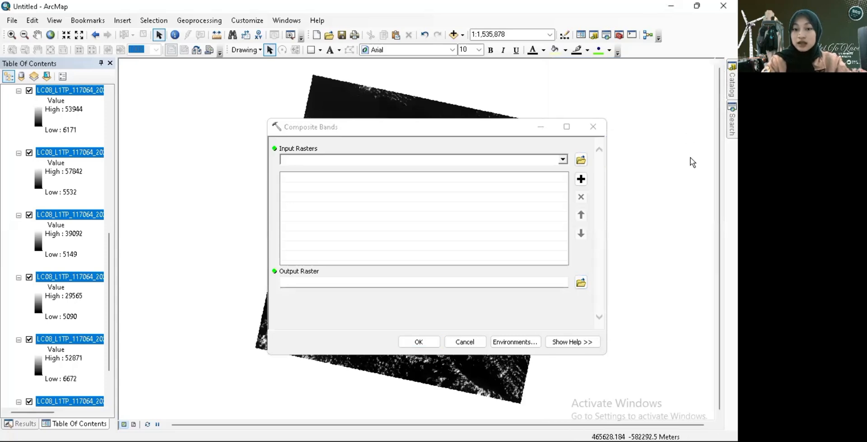
# - Add the Landsat bands B1 through B11 in numerical order as the input rasters of Composite Bands
pyautogui.click(562, 159)
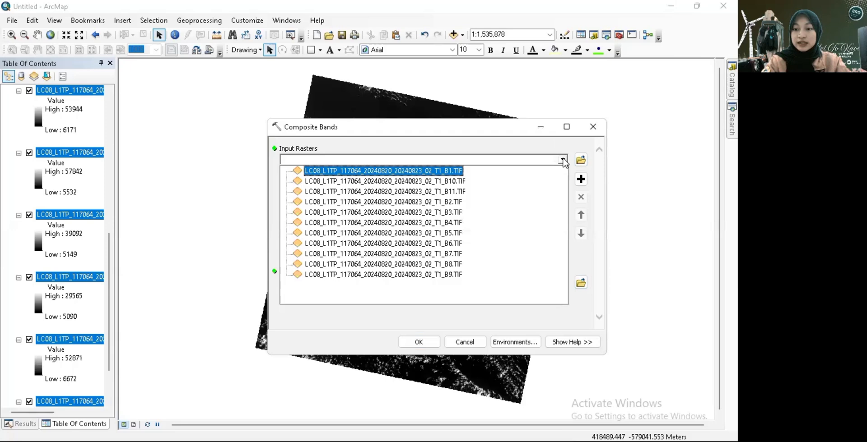
pyautogui.click(455, 171)
pyautogui.click(562, 159)
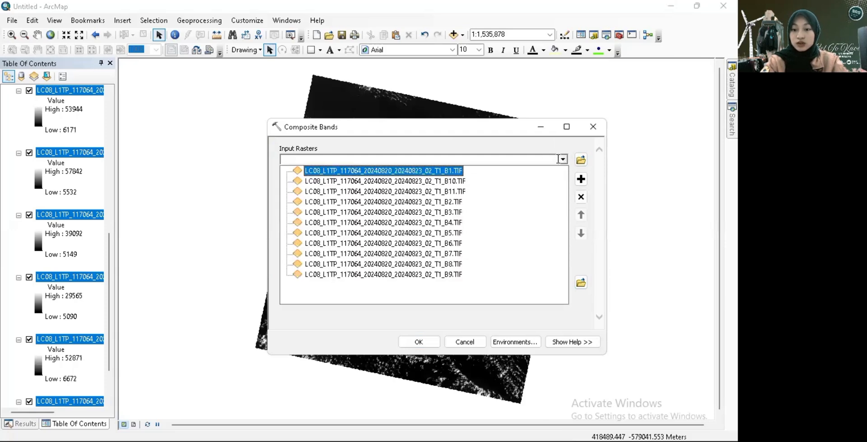
pyautogui.click(456, 202)
pyautogui.click(562, 159)
pyautogui.click(462, 213)
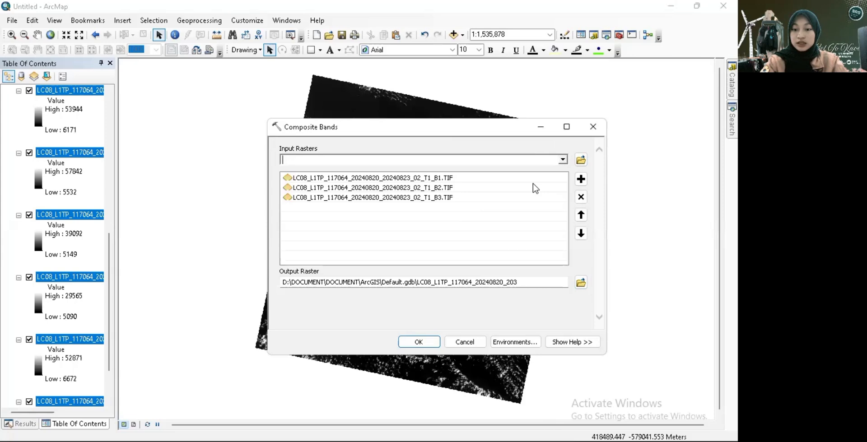
pyautogui.click(562, 159)
pyautogui.click(459, 222)
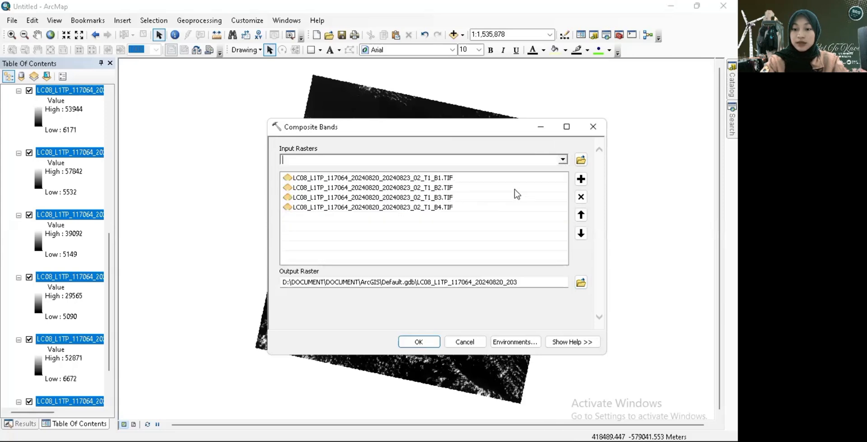
pyautogui.click(562, 160)
pyautogui.click(456, 233)
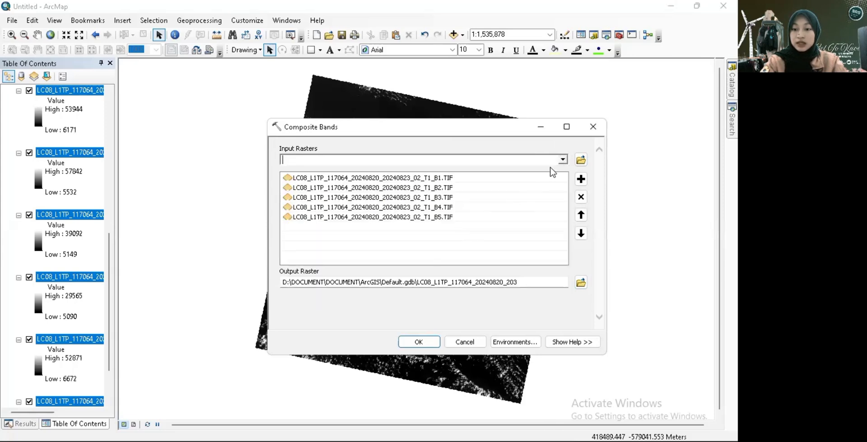
pyautogui.click(562, 160)
pyautogui.click(443, 246)
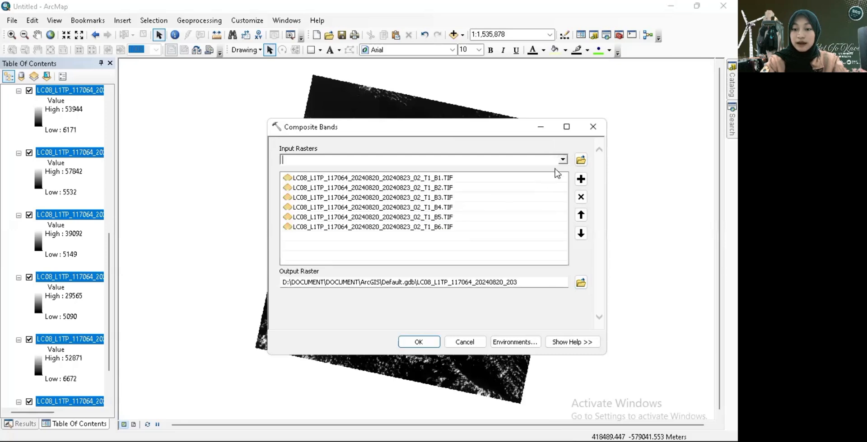
pyautogui.click(562, 159)
pyautogui.click(442, 258)
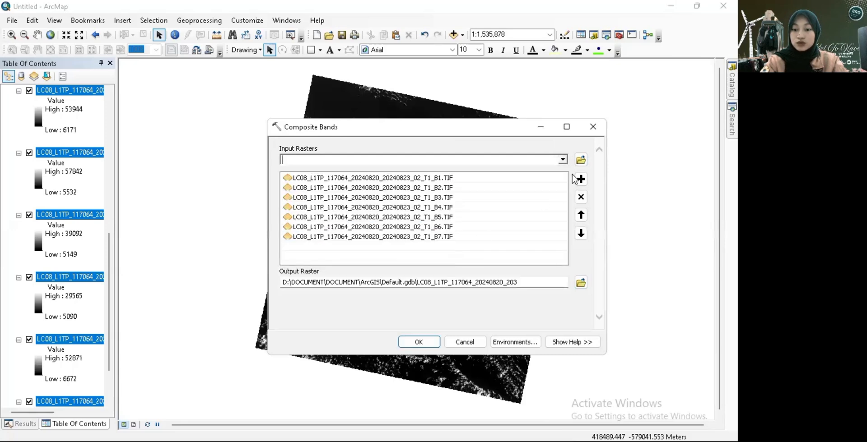
pyautogui.click(562, 160)
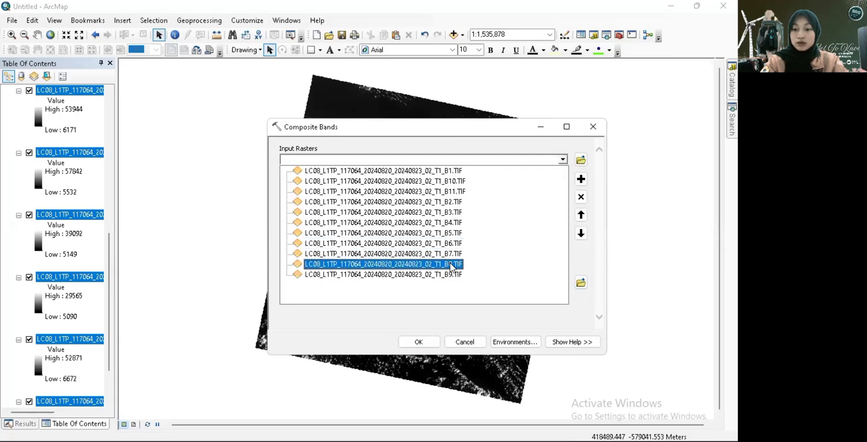
pyautogui.click(456, 264)
pyautogui.click(562, 160)
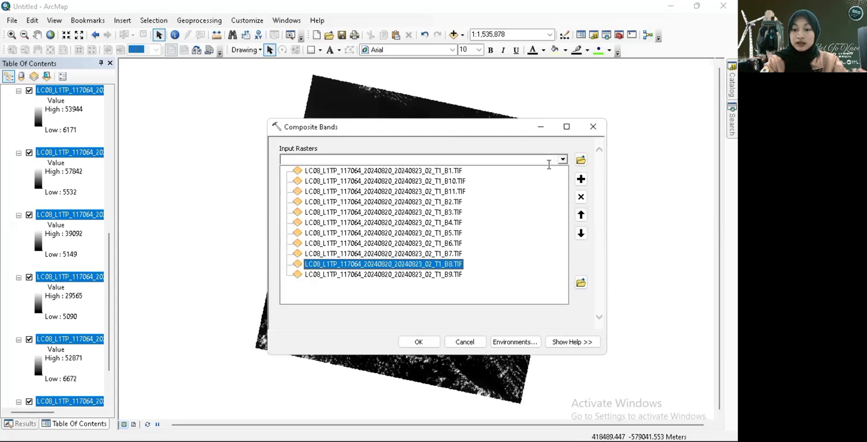
pyautogui.click(443, 274)
pyautogui.click(563, 161)
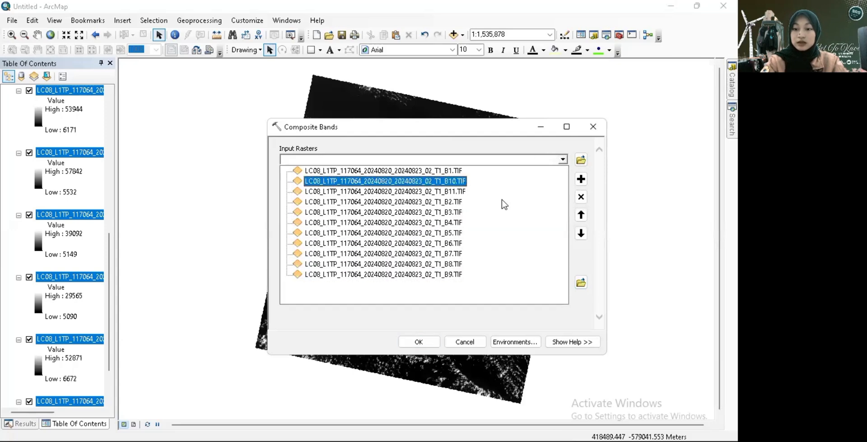
pyautogui.click(470, 183)
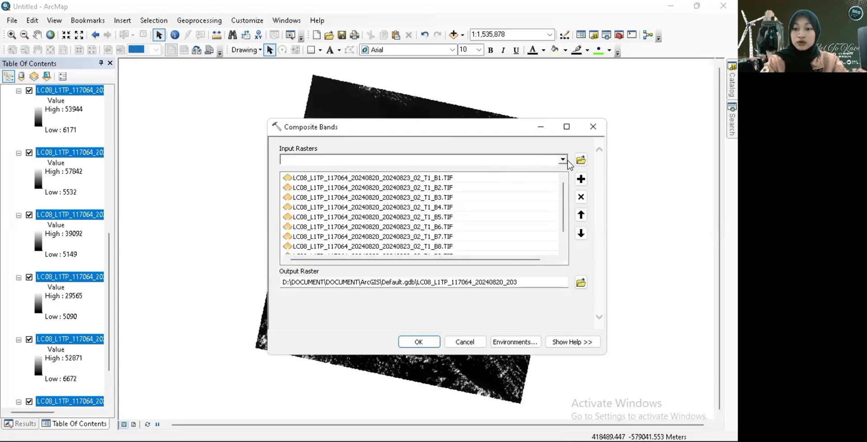
pyautogui.click(562, 160)
pyautogui.click(449, 192)
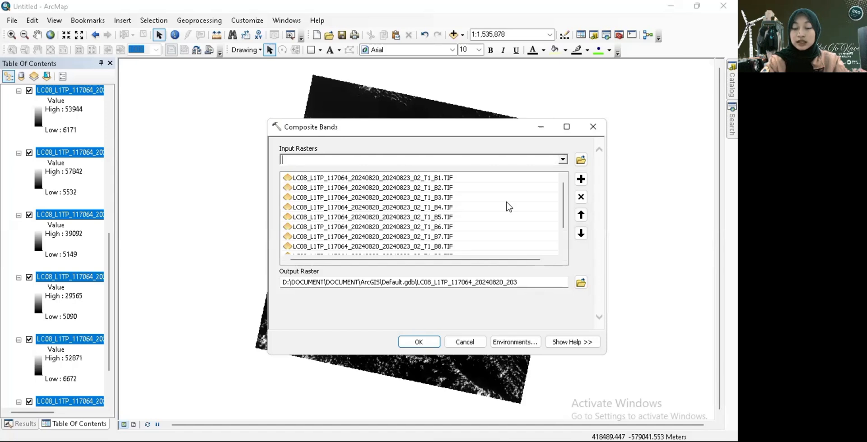
# - Create a new file geodatabase named with the author's name in the Pulau Masalembo Band folder for the output raster
pyautogui.click(580, 282)
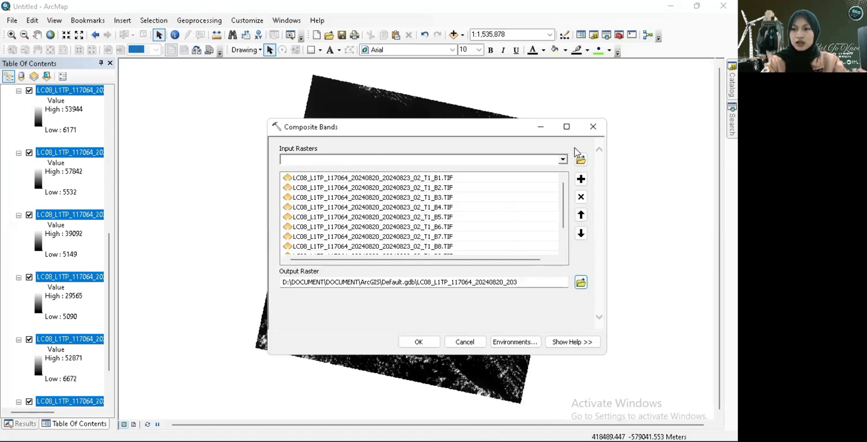
pyautogui.click(581, 283)
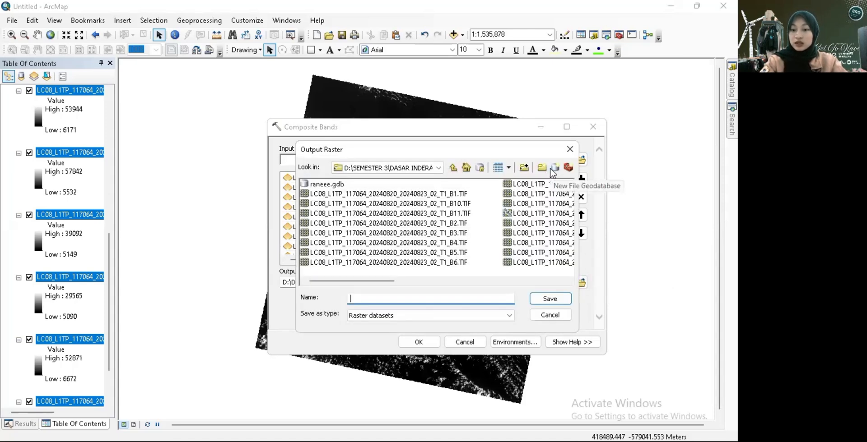
pyautogui.click(550, 168)
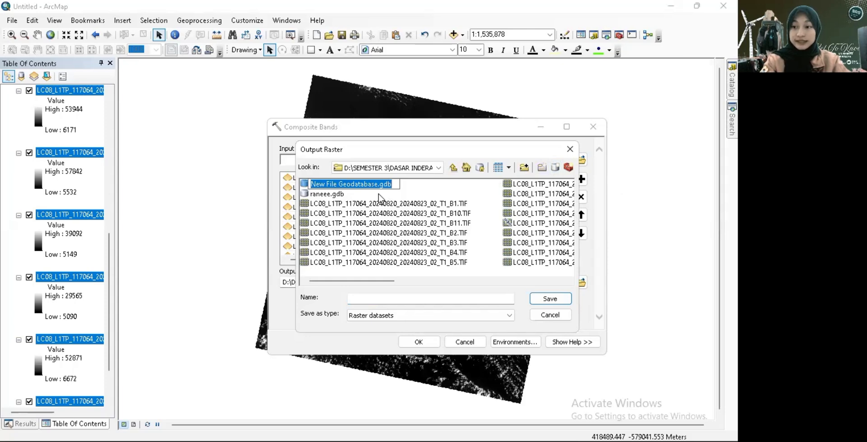
pyautogui.write('syahr')
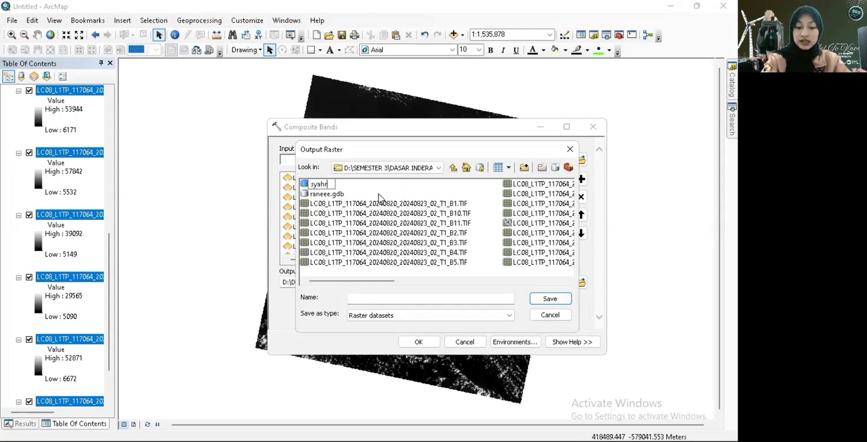
pyautogui.write('anidr')
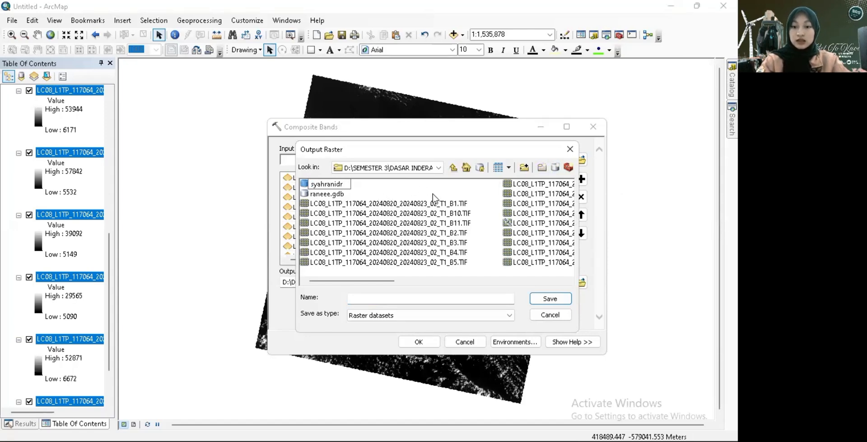
pyautogui.press('Return')
# - Save the output raster as compositeband inside the new geodatabase and run Composite Bands
pyautogui.doubleClick(323, 188)
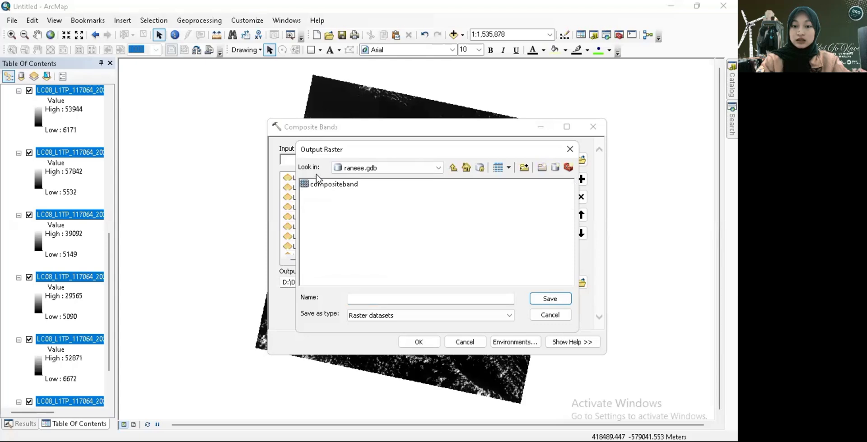
pyautogui.click(453, 169)
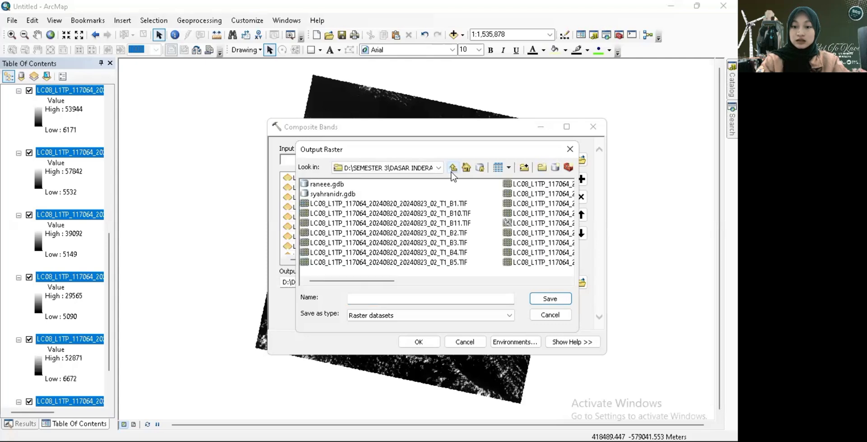
pyautogui.doubleClick(351, 194)
pyautogui.click(420, 298)
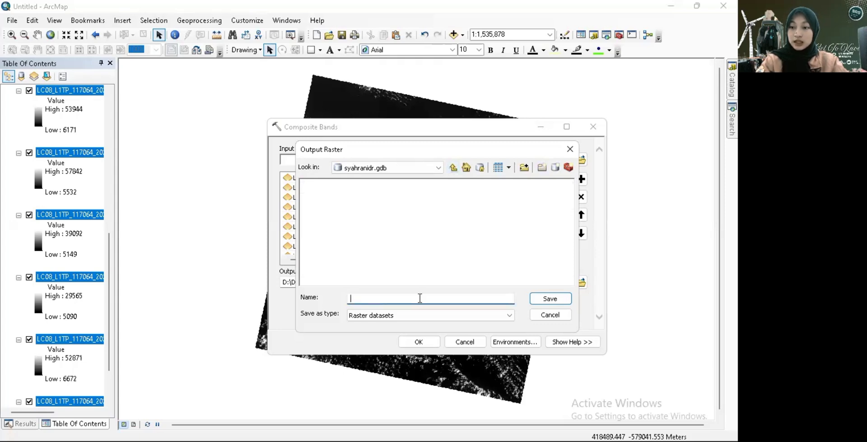
pyautogui.write('compositeband')
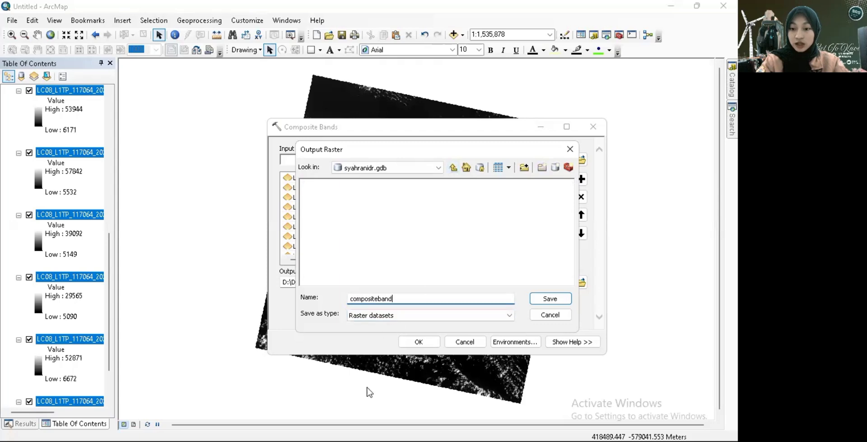
pyautogui.click(536, 300)
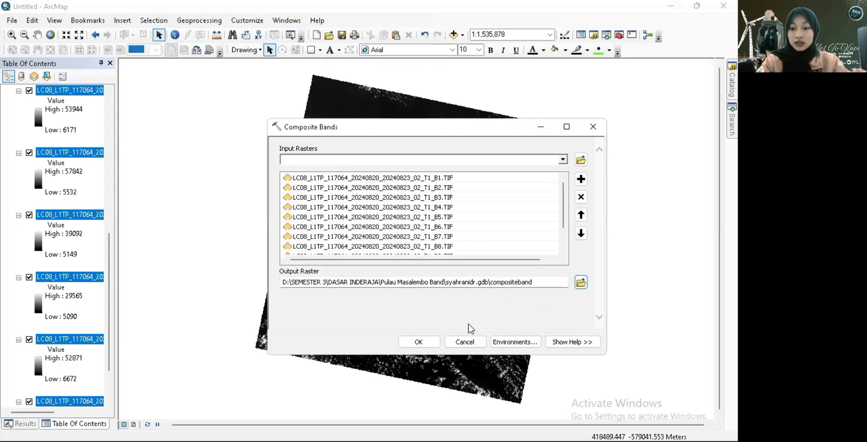
pyautogui.click(429, 345)
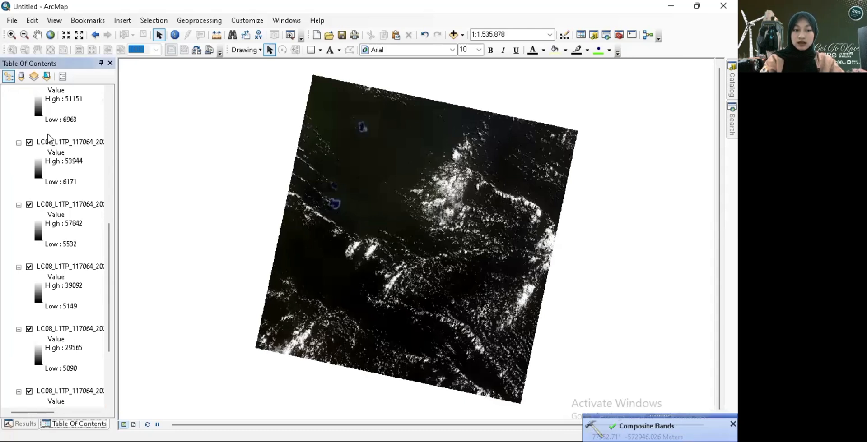
# - Collapse the legends of the first seven Landsat band layers below compositeband
pyautogui.scroll(10, 47, 137)
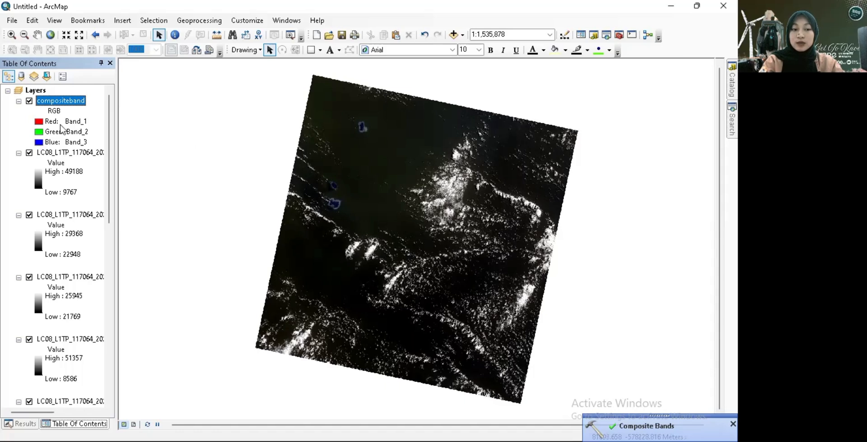
pyautogui.click(19, 153)
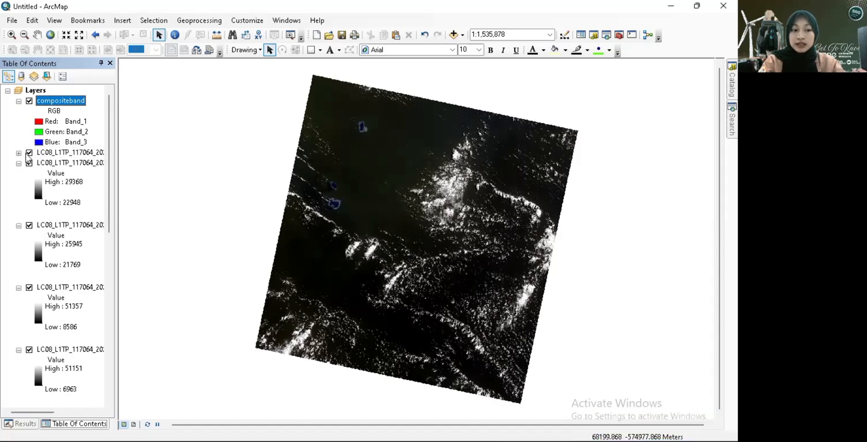
pyautogui.click(19, 164)
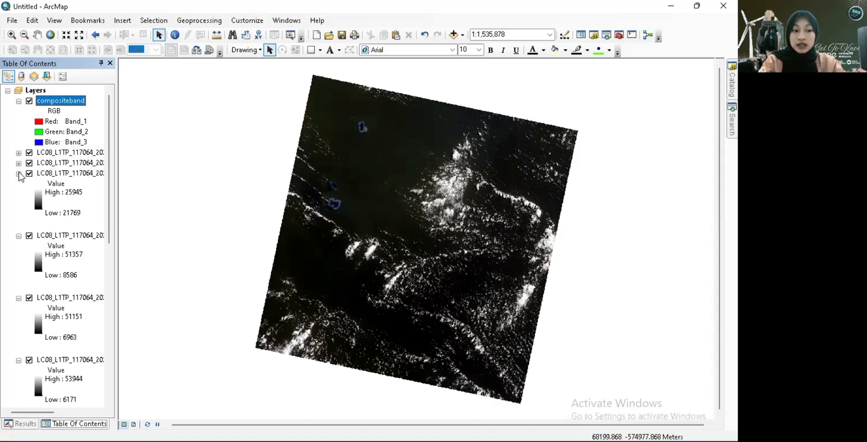
pyautogui.click(18, 174)
pyautogui.click(19, 184)
pyautogui.click(18, 195)
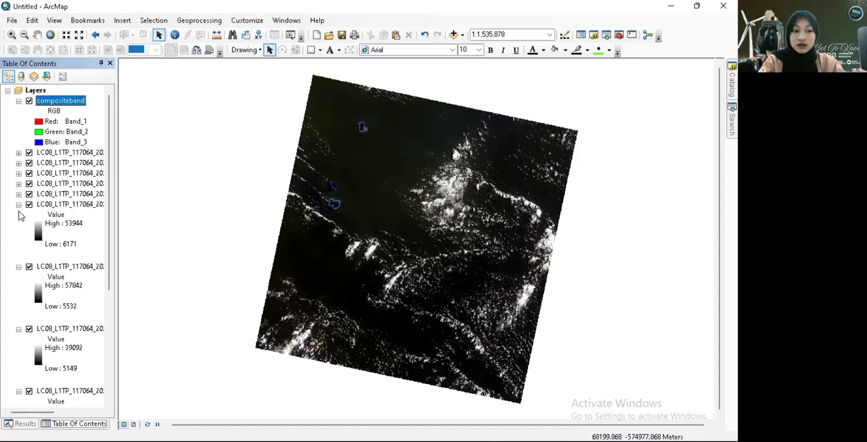
pyautogui.click(18, 205)
pyautogui.click(18, 215)
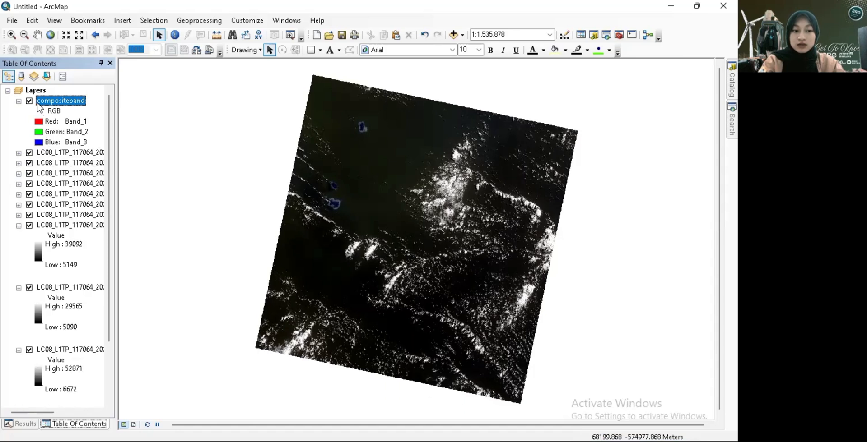
# - Set the compositeband layer's RGB channels to Band_4 for red, Band_3 for green and Band_2 for blue
pyautogui.click(41, 125)
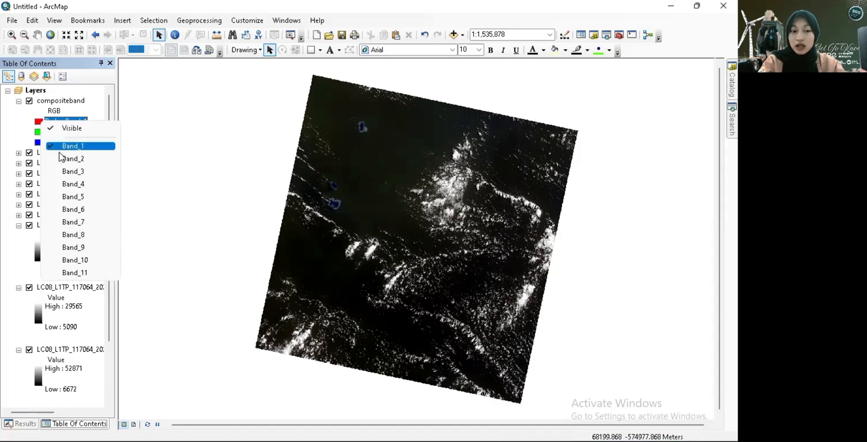
pyautogui.click(70, 185)
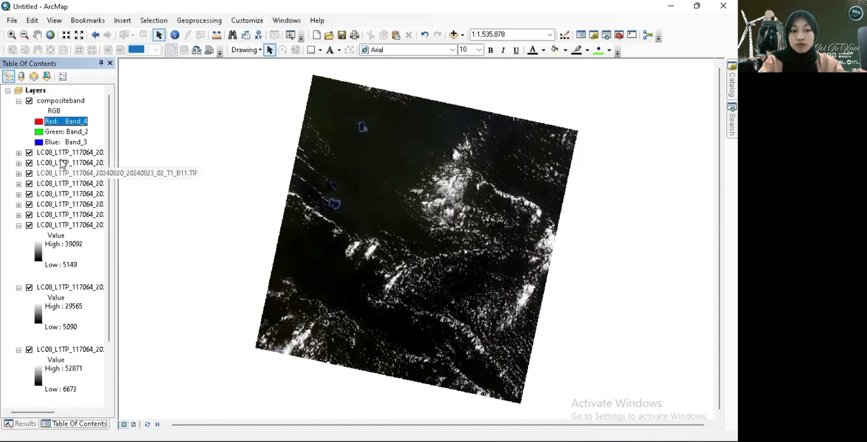
pyautogui.click(67, 131)
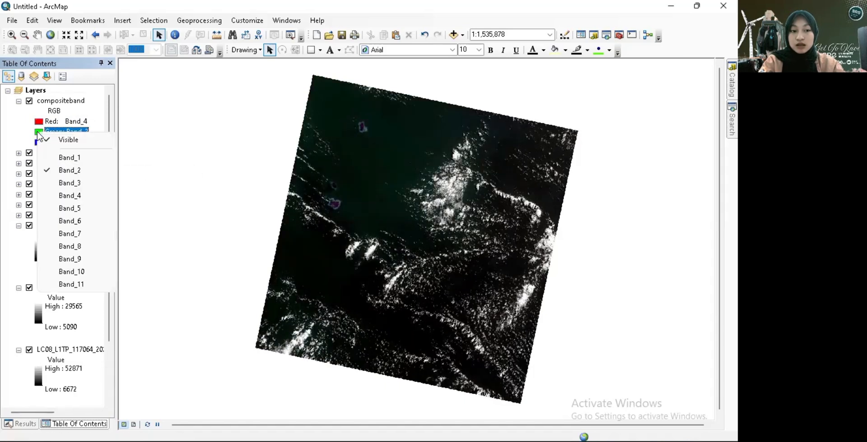
pyautogui.click(68, 183)
pyautogui.click(66, 142)
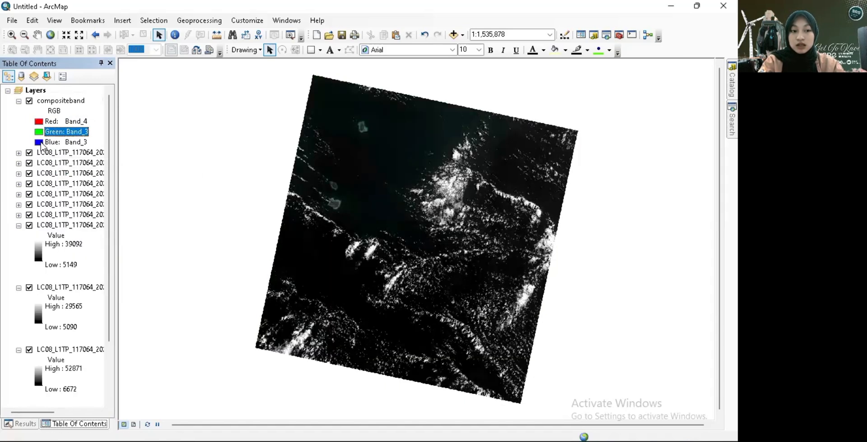
pyautogui.click(67, 141)
pyautogui.click(68, 180)
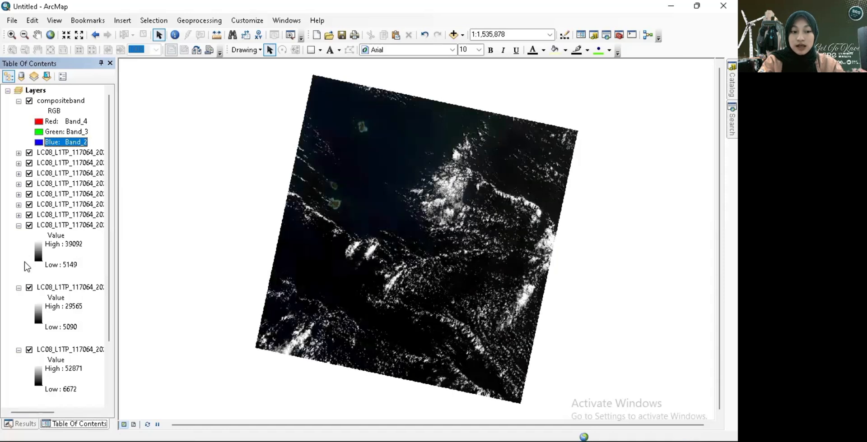
# - Collapse the legends of the remaining four Landsat band layers
pyautogui.click(18, 288)
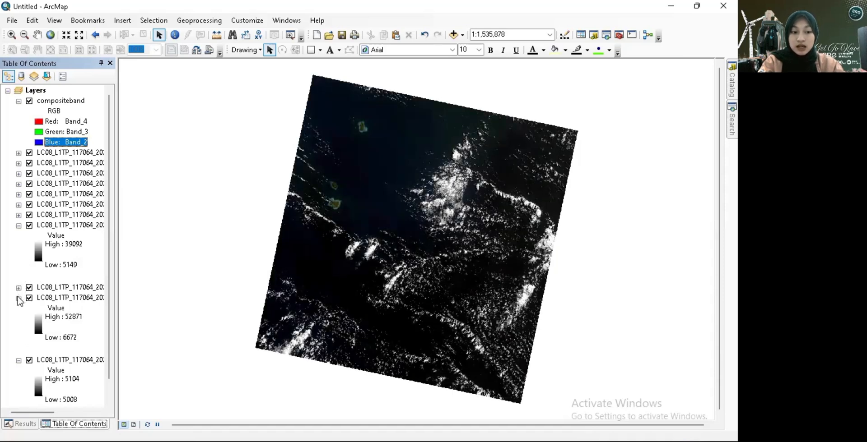
pyautogui.click(18, 298)
pyautogui.click(18, 225)
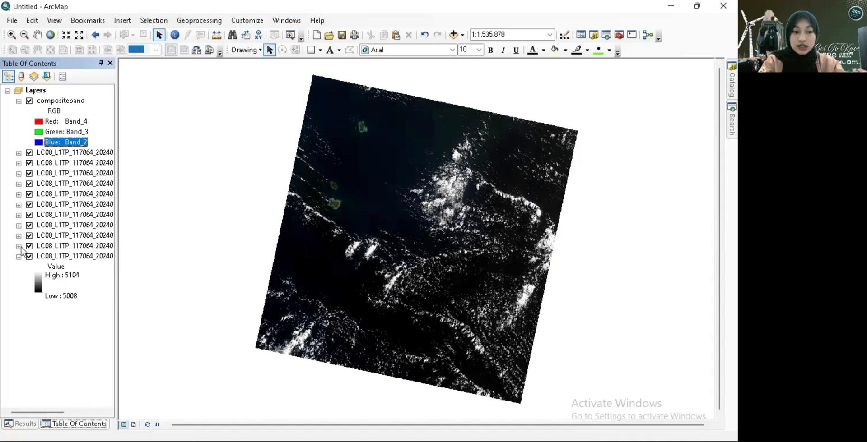
pyautogui.click(18, 256)
# - Turn off the visibility of all eleven single-band Landsat layers, keeping only compositeband displayed
pyautogui.click(29, 153)
pyautogui.click(29, 163)
pyautogui.click(29, 173)
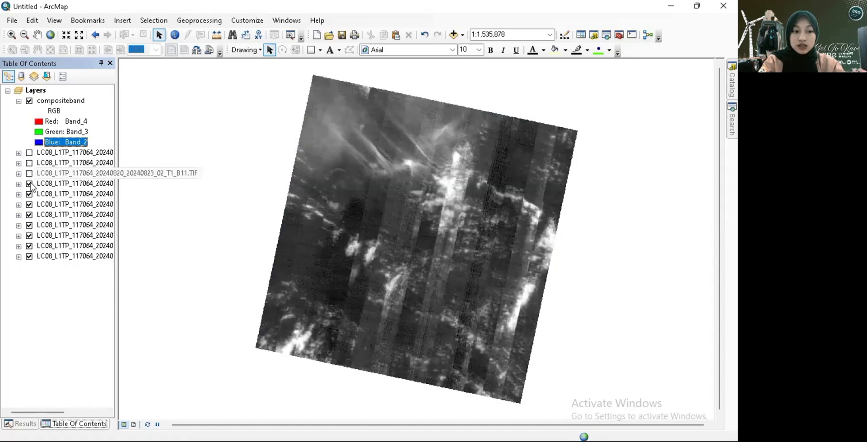
pyautogui.click(29, 184)
pyautogui.click(29, 194)
pyautogui.click(29, 204)
pyautogui.click(29, 215)
pyautogui.click(29, 225)
pyautogui.click(29, 236)
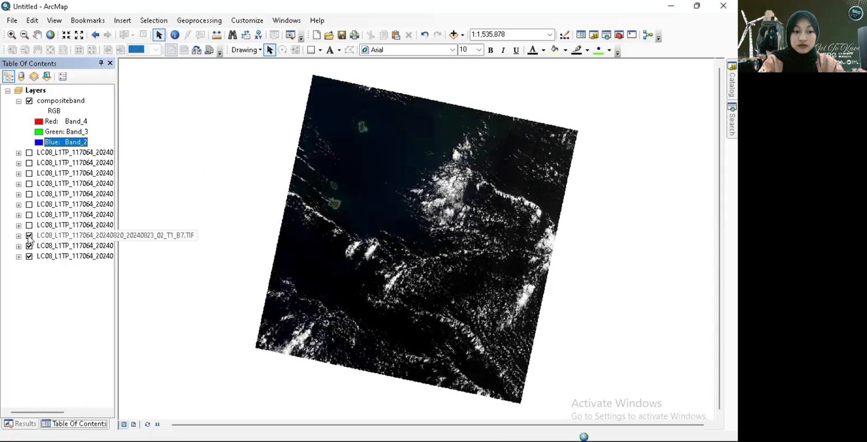
pyautogui.click(29, 246)
pyautogui.click(29, 256)
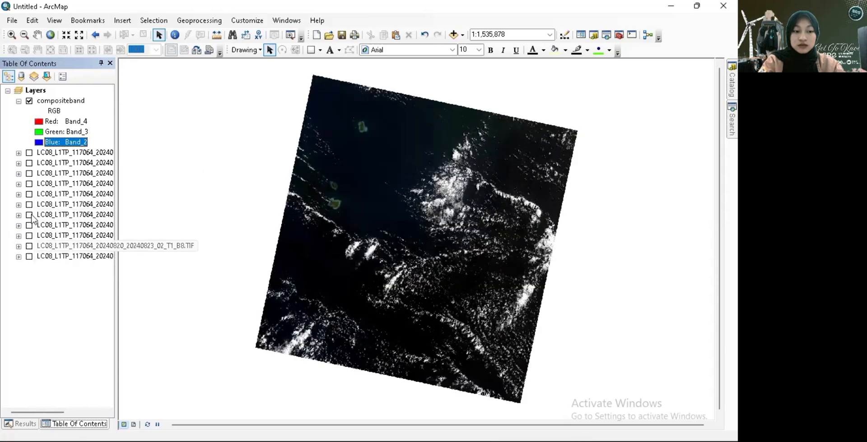
# - Open the Image Analysis window and select the compositeband layer in it
pyautogui.click(60, 101)
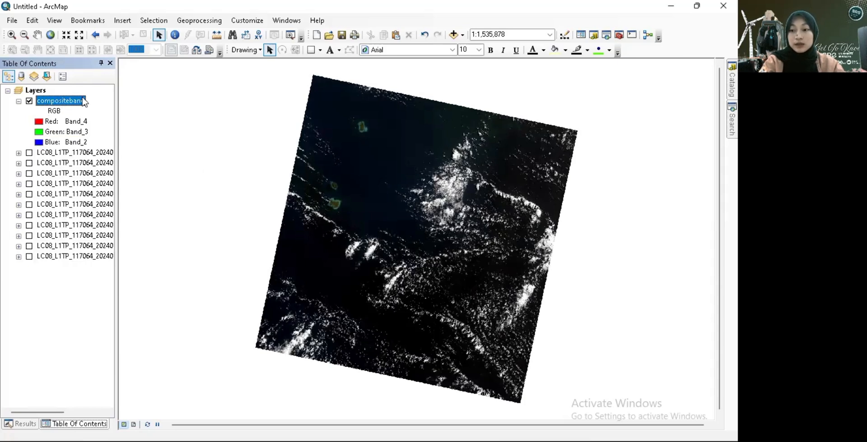
pyautogui.click(286, 20)
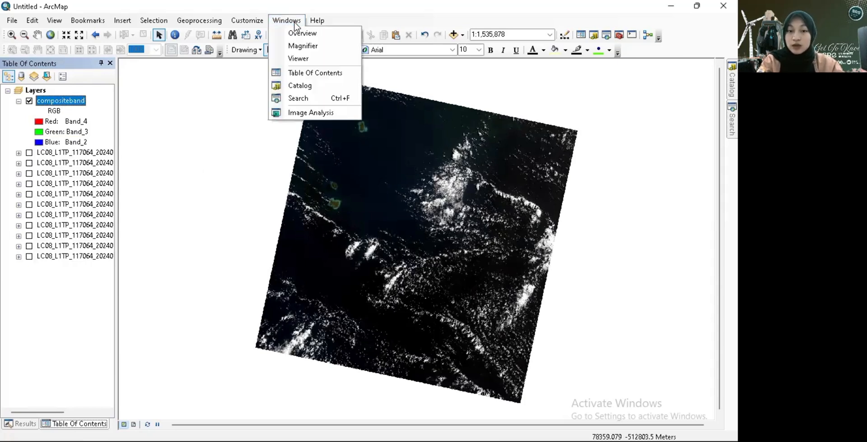
pyautogui.click(302, 113)
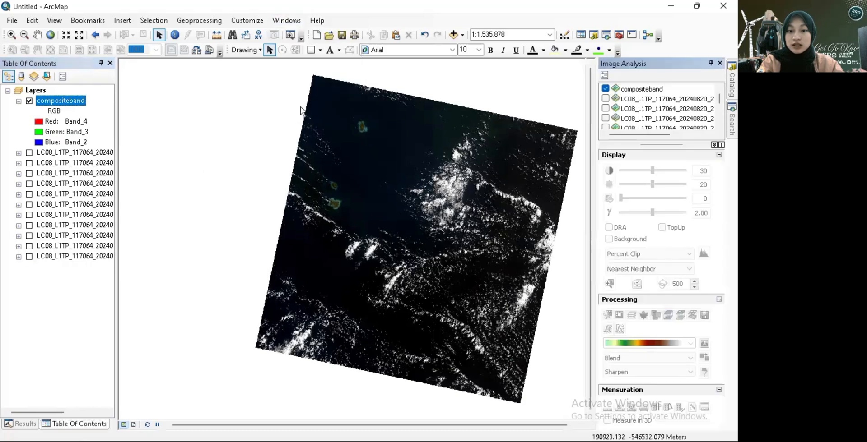
pyautogui.click(638, 91)
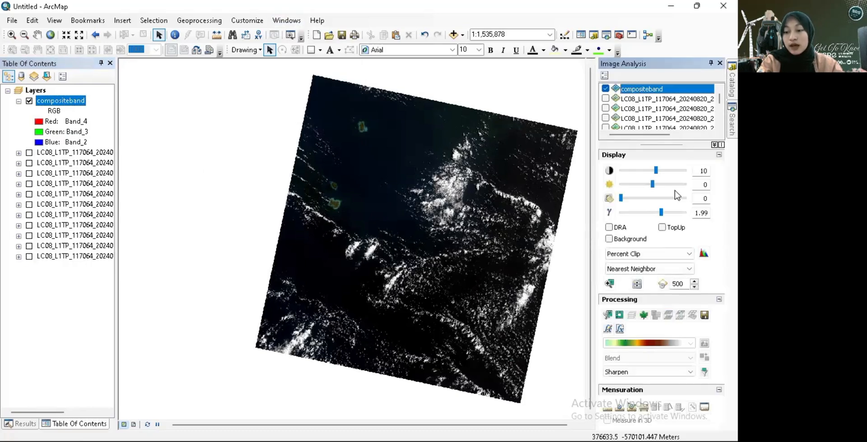
# - Set the contrast of the compositeband layer to 30
pyautogui.click(656, 171)
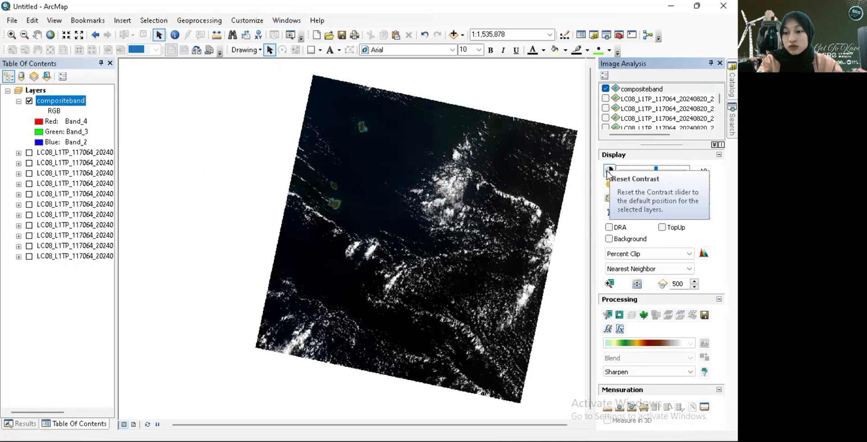
pyautogui.moveTo(656, 172); pyautogui.dragTo(657, 172)
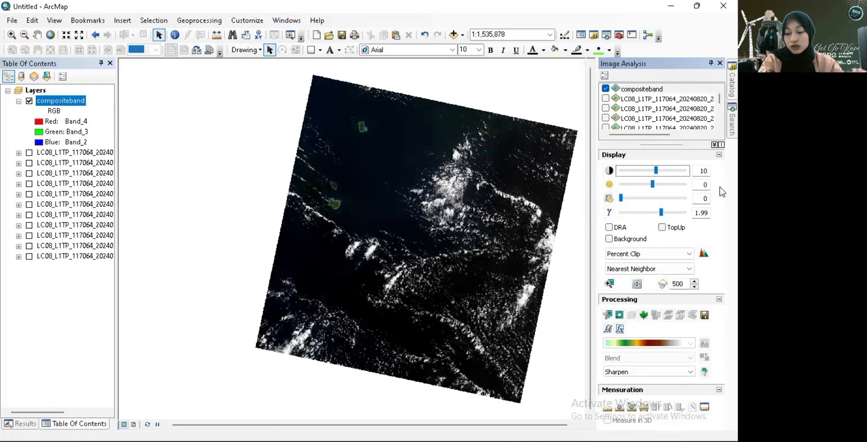
pyautogui.press('Right')
pyautogui.press('Right')
pyautogui.press('Right')
pyautogui.press('Right')
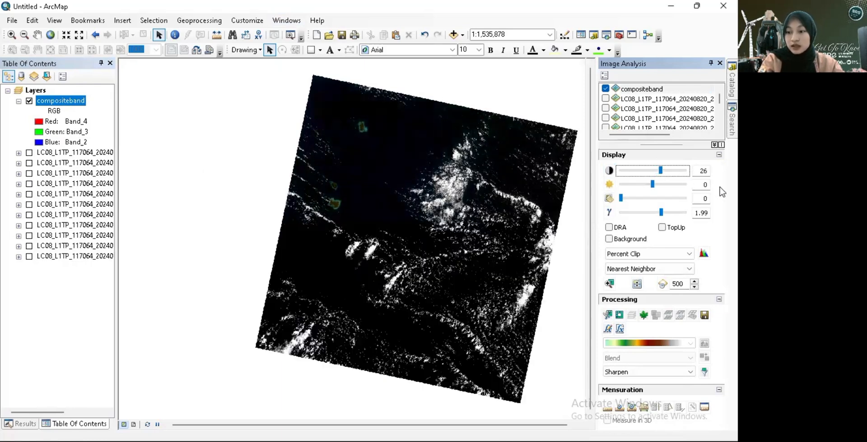
# - Set the brightness of the compositeband layer to 20
pyautogui.click(652, 185)
pyautogui.press('Right')
pyautogui.press('Right')
pyautogui.press('Right')
pyautogui.press('Right')
pyautogui.press('Right')
pyautogui.press('Right')
pyautogui.press('Right')
pyautogui.press('Right')
pyautogui.press('Right')
pyautogui.press('Right')
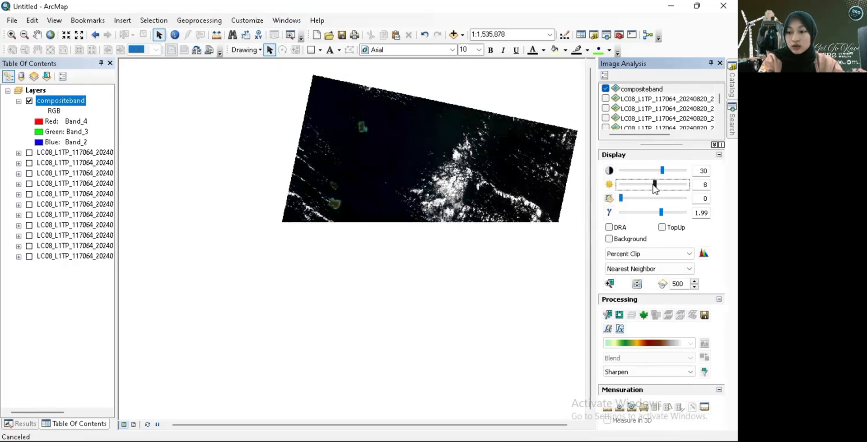
pyautogui.press('Left')
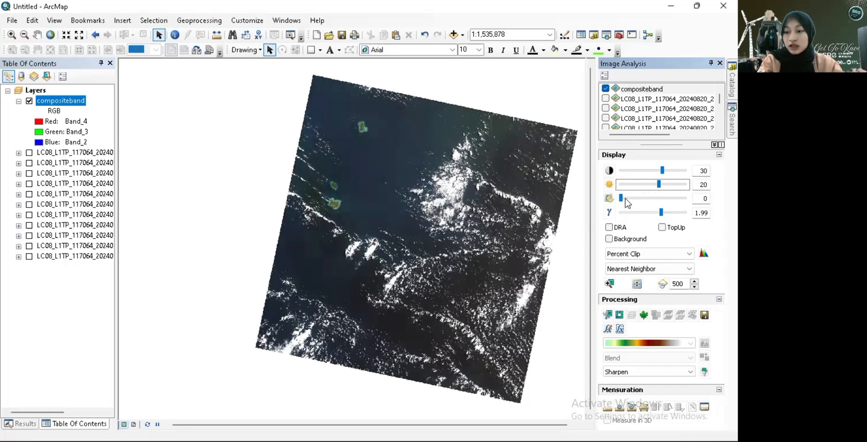
# - Set the gamma of the compositeband layer to 2.00
pyautogui.click(661, 214)
pyautogui.moveTo(660, 214); pyautogui.dragTo(661, 213)
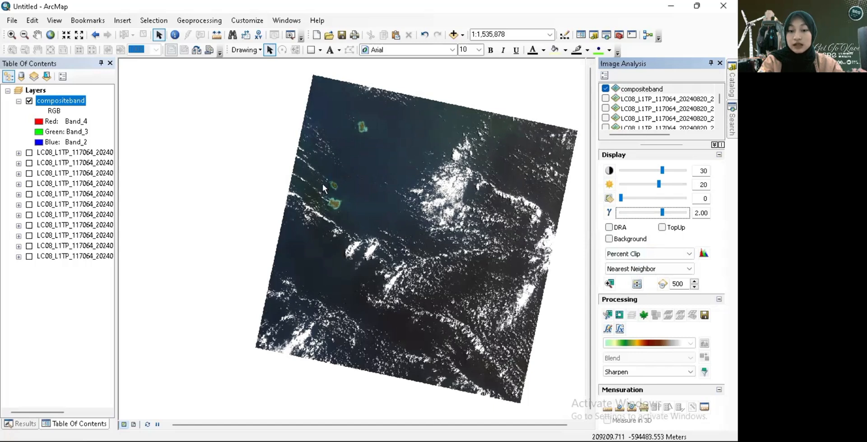
pyautogui.click(252, 210)
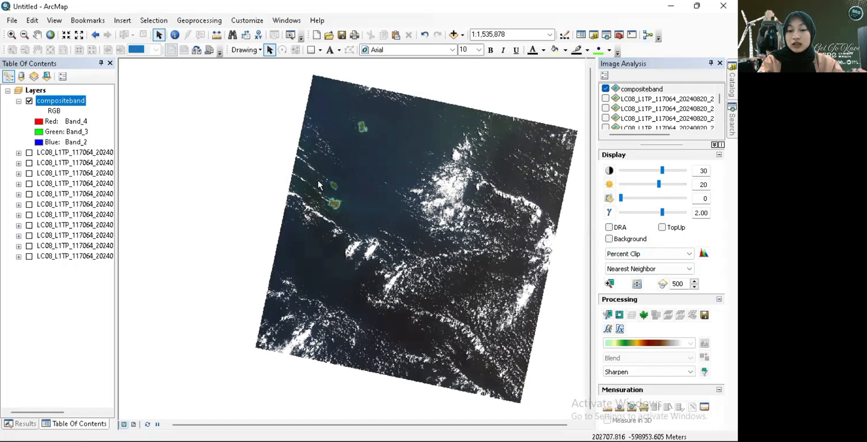
# - Draw a rectangle graphic enclosing the larger, southern of the two neighbouring islands and its surrounding reef
pyautogui.scroll(5, 331, 180)
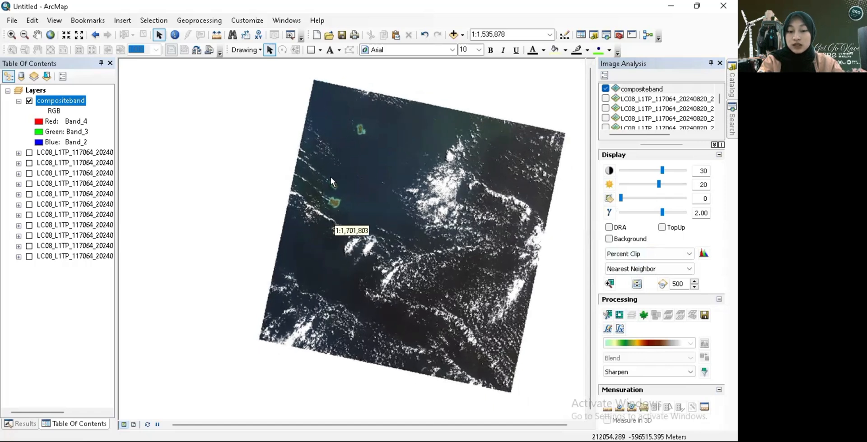
pyautogui.scroll(-5, 330, 180)
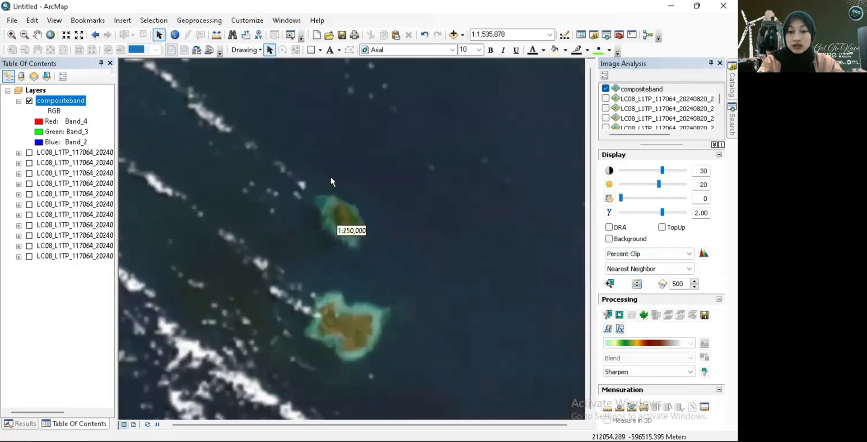
pyautogui.click(38, 34)
pyautogui.moveTo(316, 213); pyautogui.dragTo(292, 155)
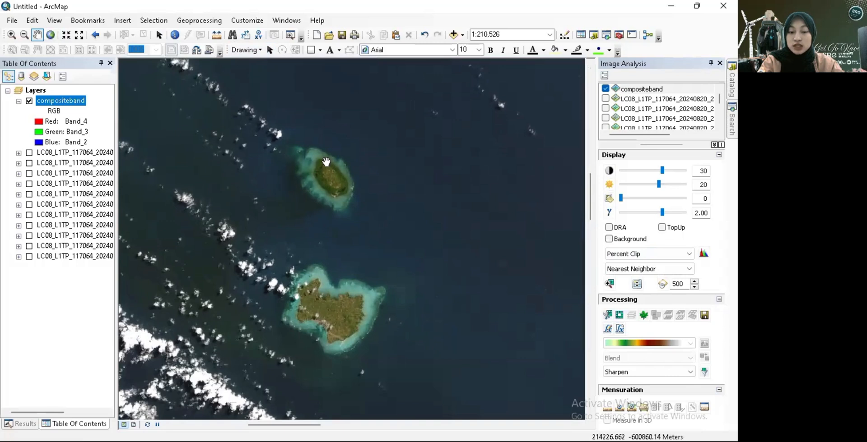
pyautogui.click(311, 53)
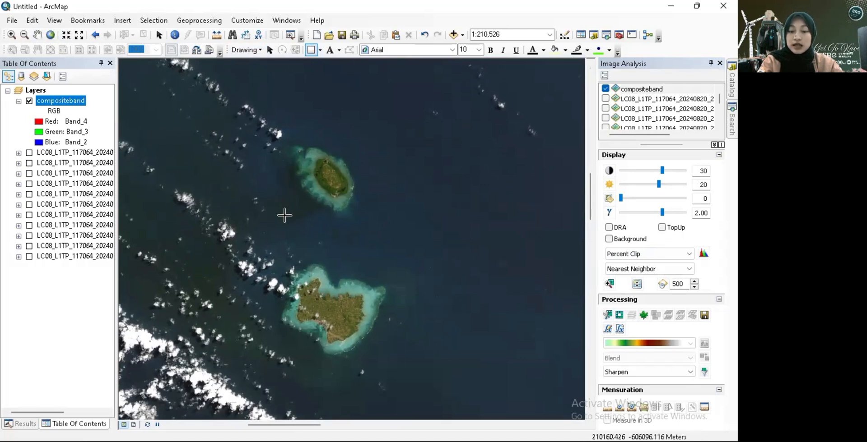
pyautogui.moveTo(257, 245); pyautogui.dragTo(413, 377)
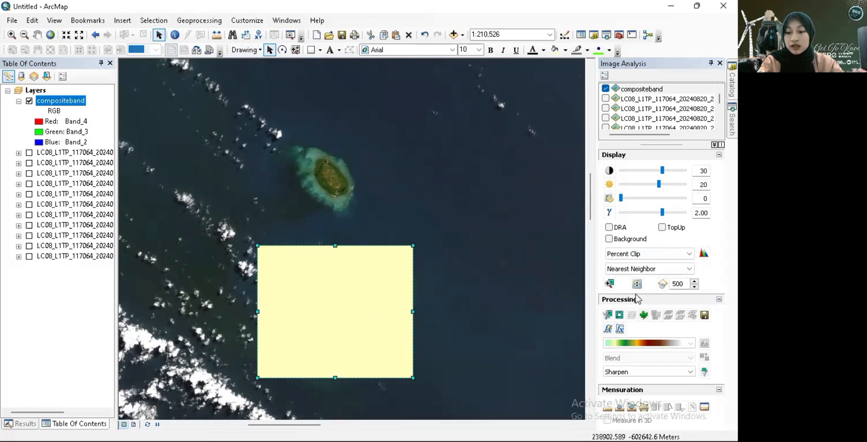
# - Clip the compositeband raster to the drawn rectangle and delete the rectangle graphic
pyautogui.click(608, 316)
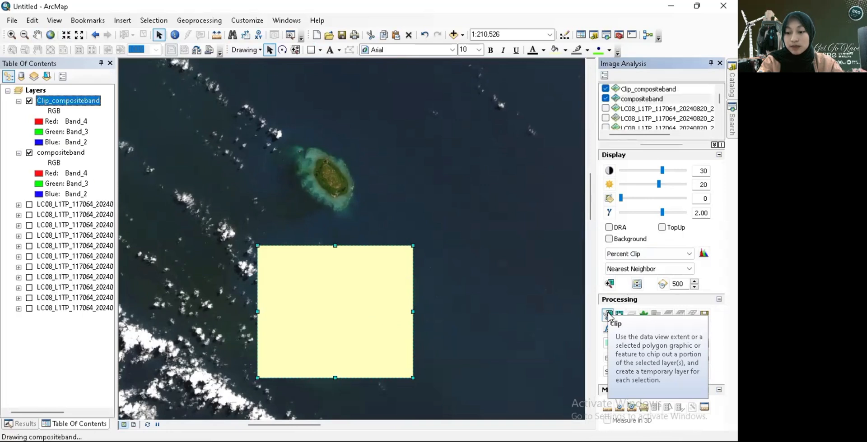
pyautogui.rightClick(332, 309)
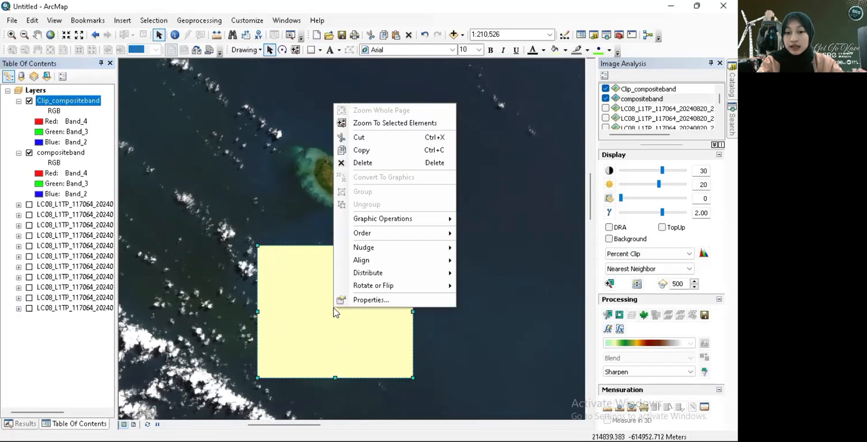
pyautogui.click(376, 165)
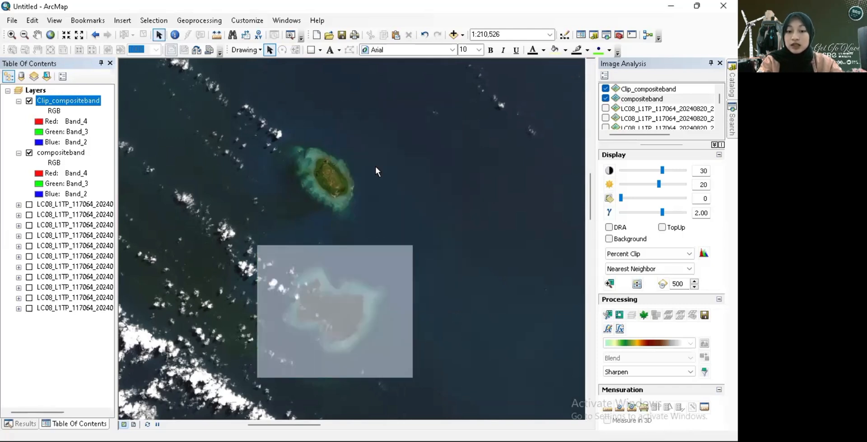
# - Hide the compositeband layer to inspect the clipped island raster on its own
pyautogui.scroll(-2, 354, 318)
pyautogui.scroll(2, 354, 317)
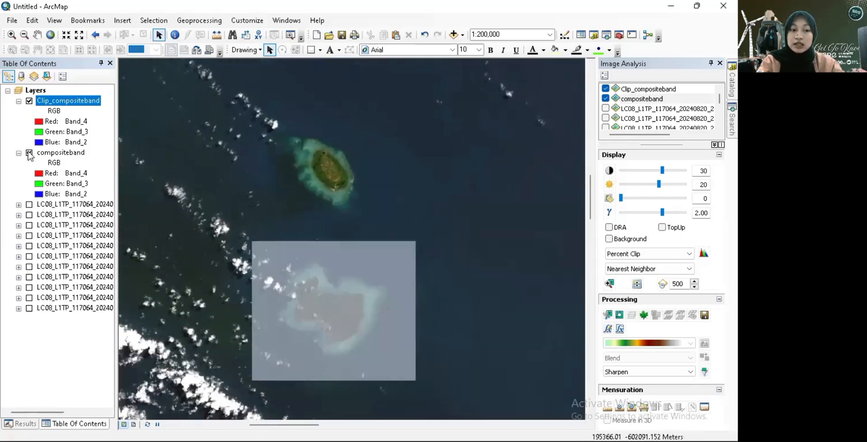
pyautogui.click(29, 153)
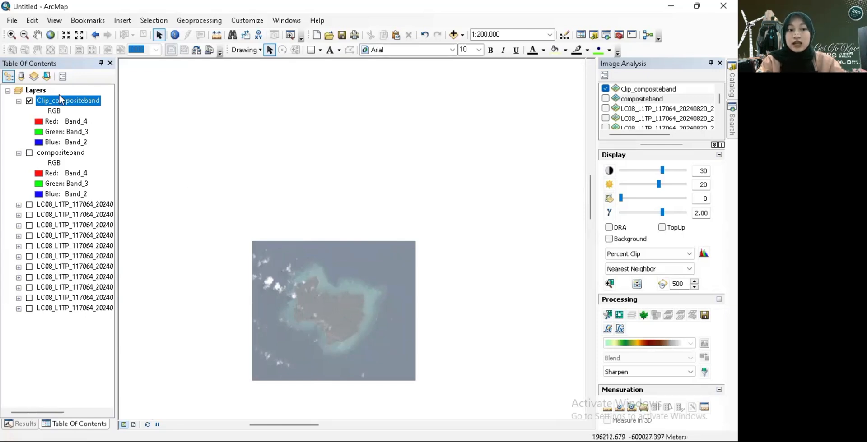
# - Turn the compositeband layer back on, turn off Clip_compositeband and select compositeband
pyautogui.click(30, 153)
pyautogui.click(30, 101)
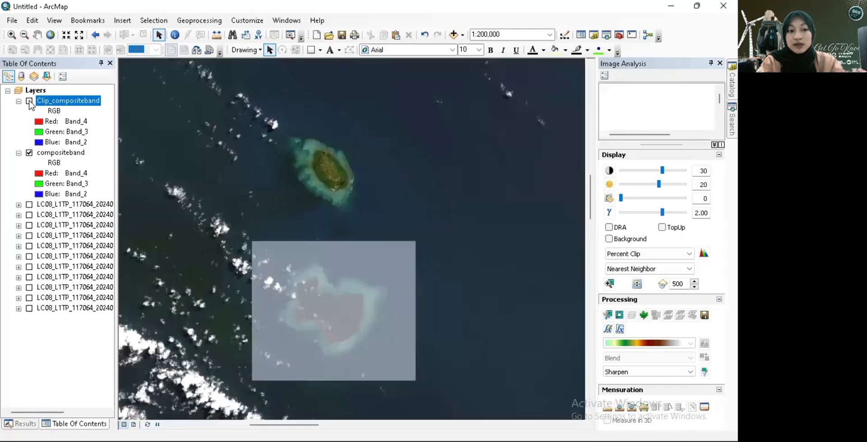
pyautogui.click(60, 153)
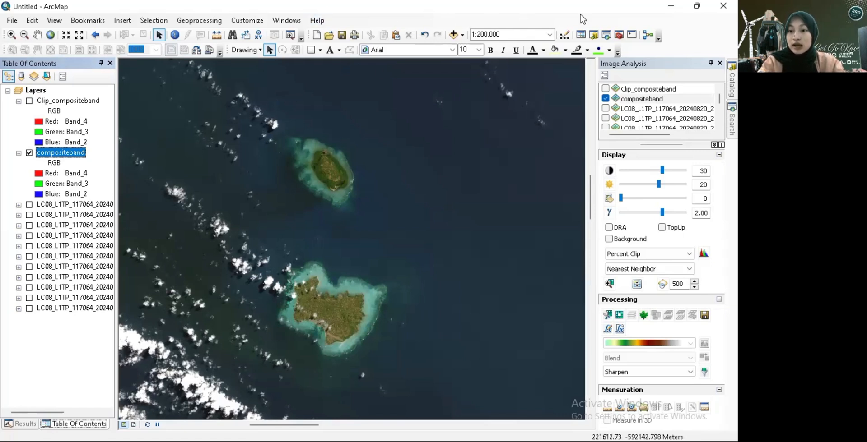
# - Search the tools for "clip" and open the Clip (Data Management) tool
pyautogui.click(732, 119)
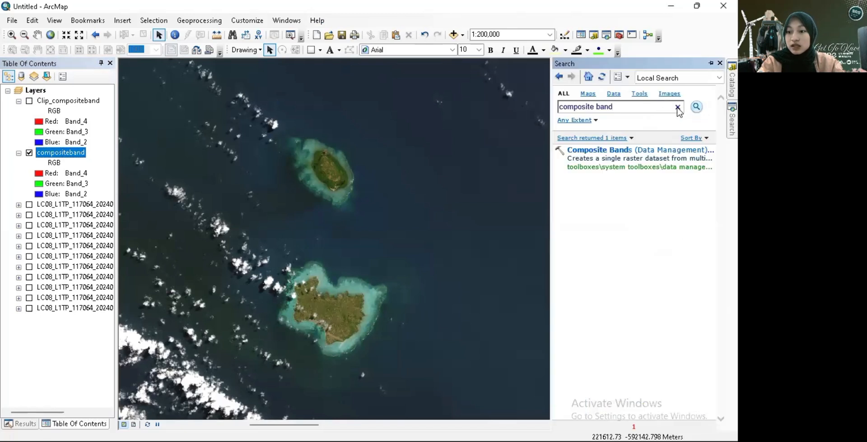
pyautogui.click(656, 109)
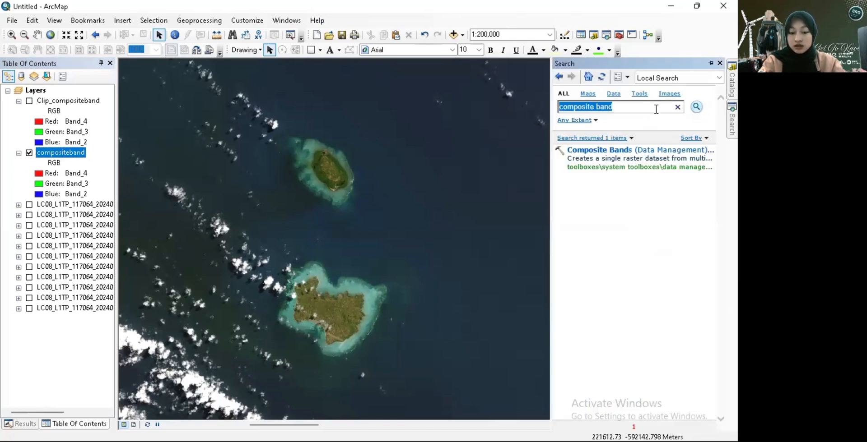
pyautogui.write('clip')
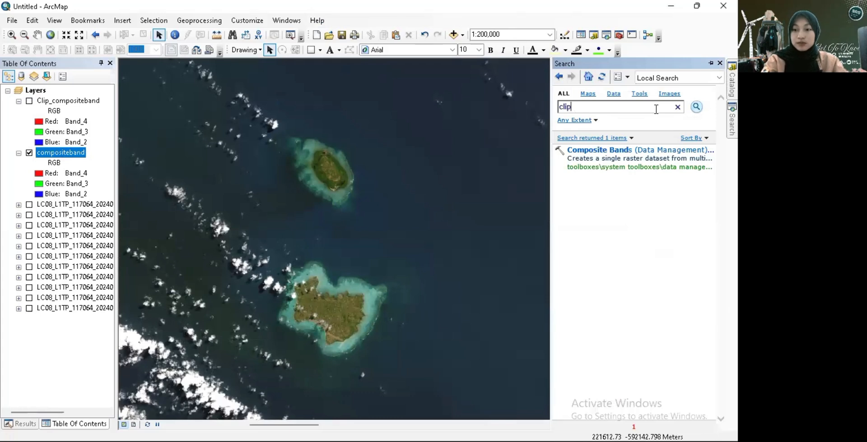
pyautogui.press('Return')
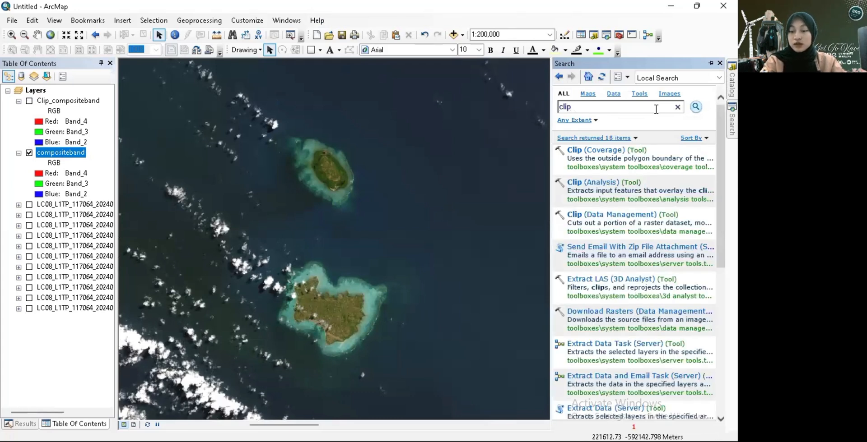
pyautogui.click(633, 217)
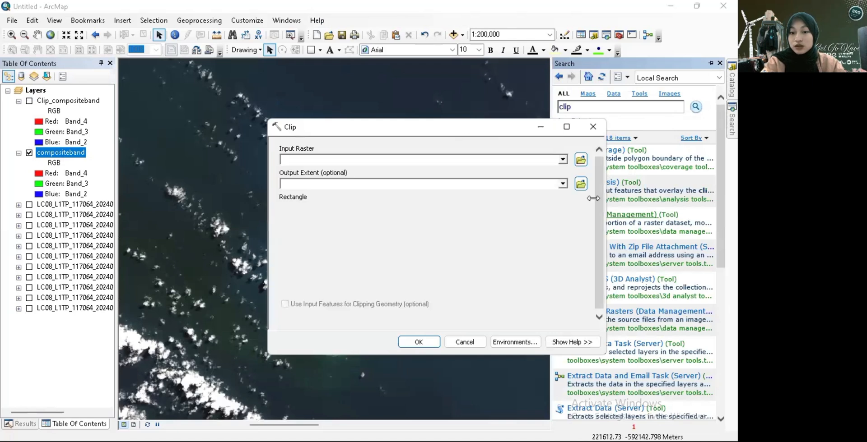
# - Clip the compositeband raster with the processing extent environment set to Same as Display
pyautogui.click(563, 160)
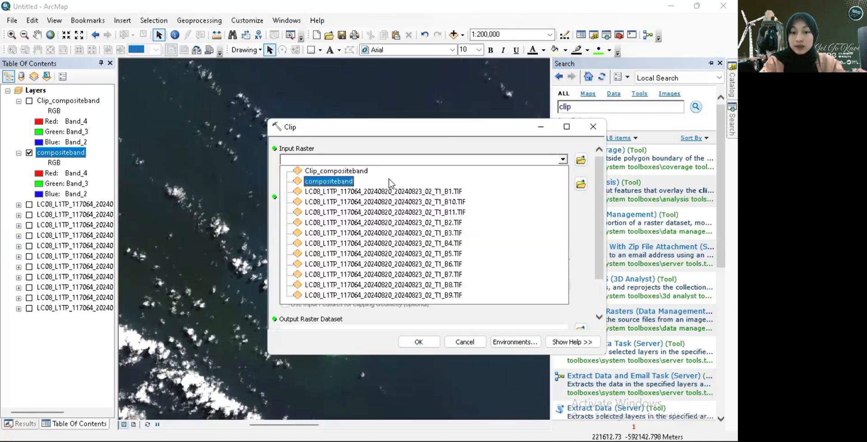
pyautogui.click(342, 181)
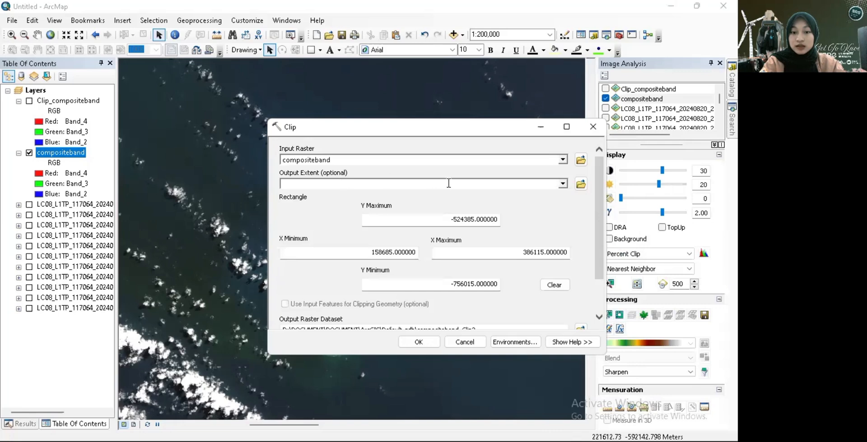
pyautogui.click(513, 343)
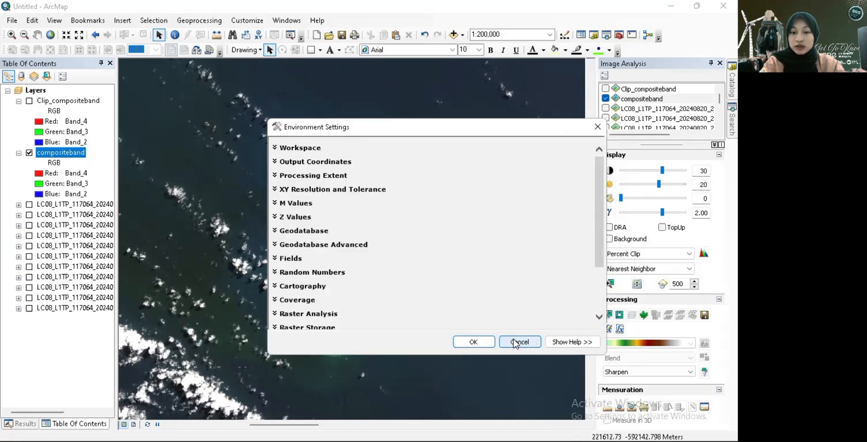
pyautogui.click(288, 177)
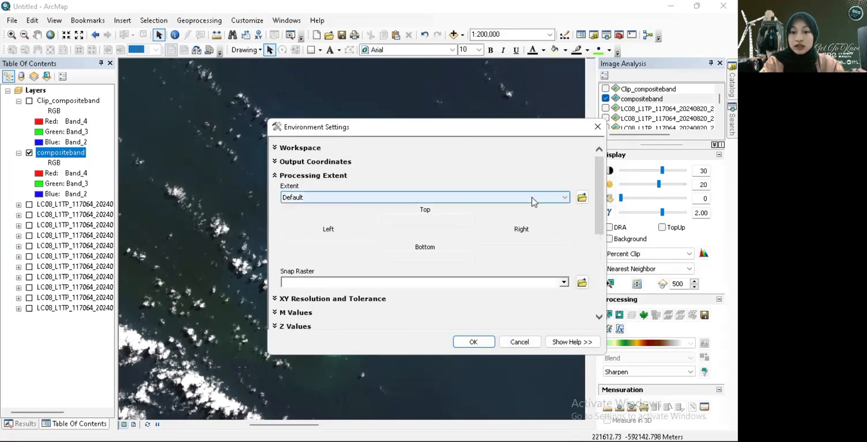
pyautogui.click(533, 201)
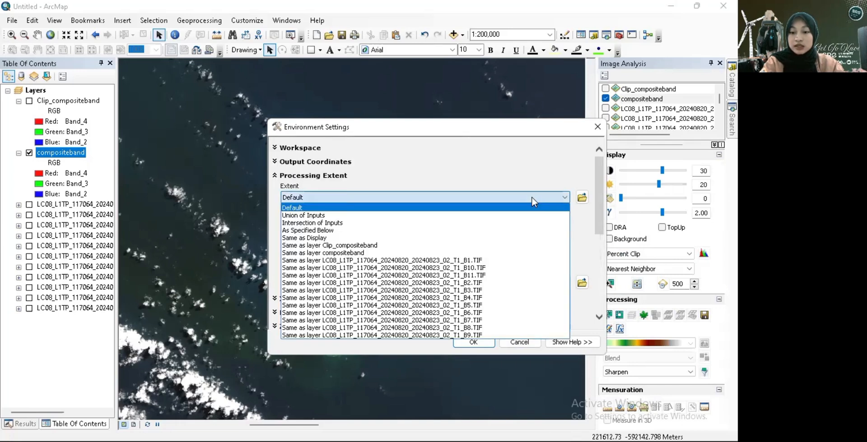
pyautogui.click(465, 243)
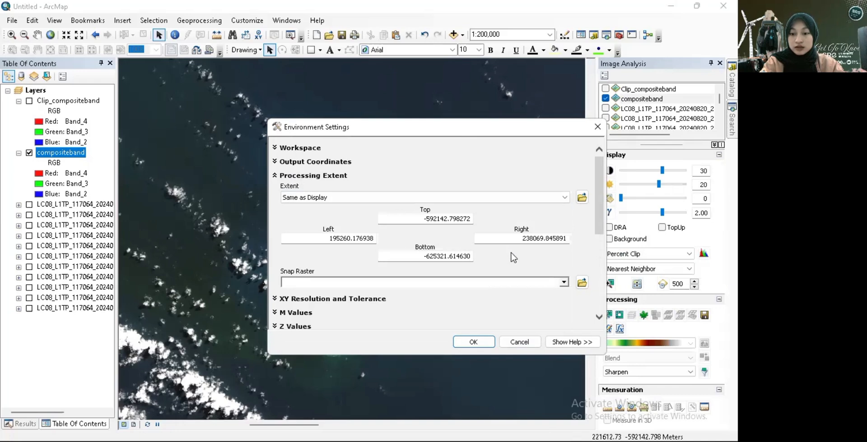
pyautogui.click(475, 342)
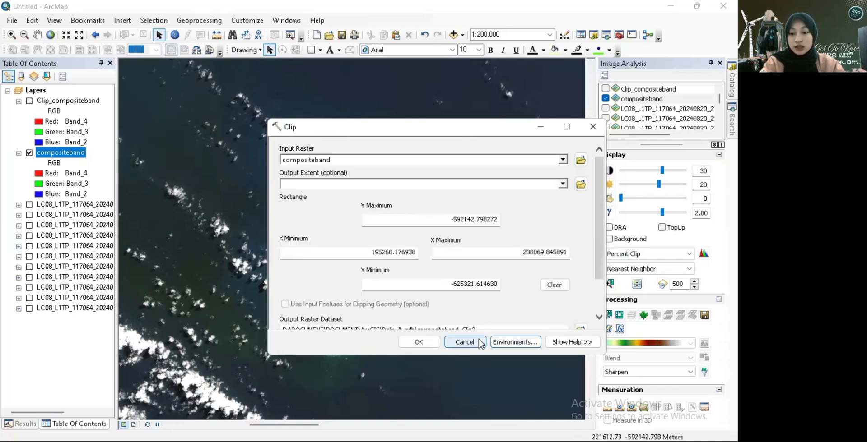
pyautogui.click(433, 339)
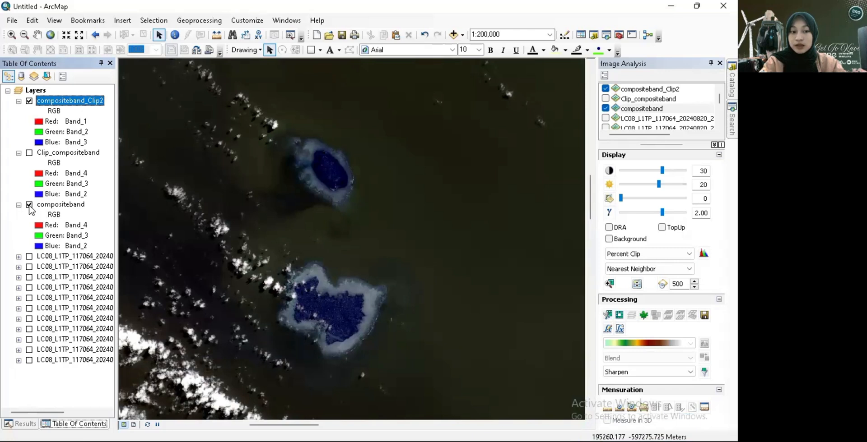
# - Turn off compositeband and display compositeband_Clip2 with Band_4 as red, Band_3 as green and Band_2 as blue
pyautogui.click(29, 205)
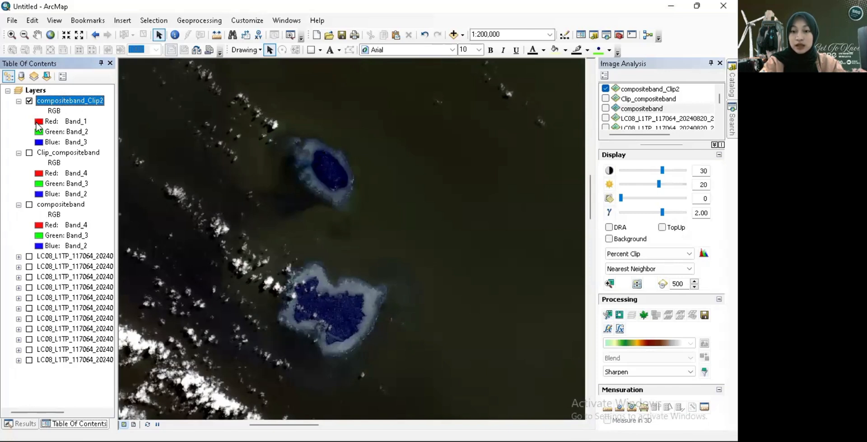
pyautogui.click(38, 121)
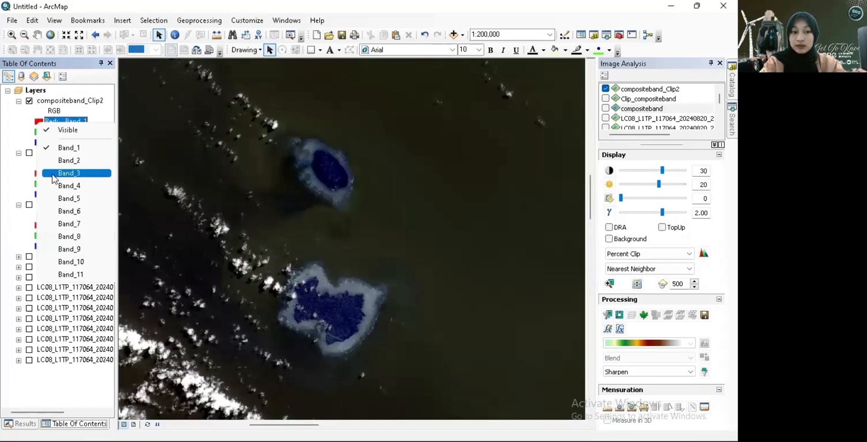
pyautogui.click(45, 186)
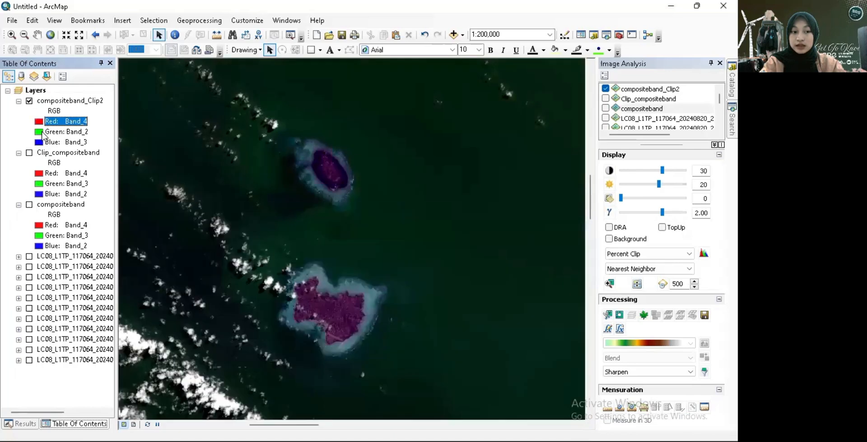
pyautogui.click(39, 132)
pyautogui.click(49, 183)
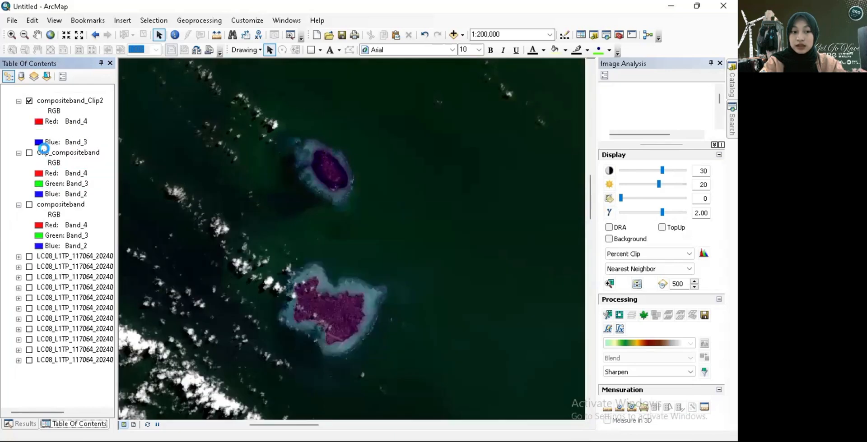
pyautogui.click(39, 143)
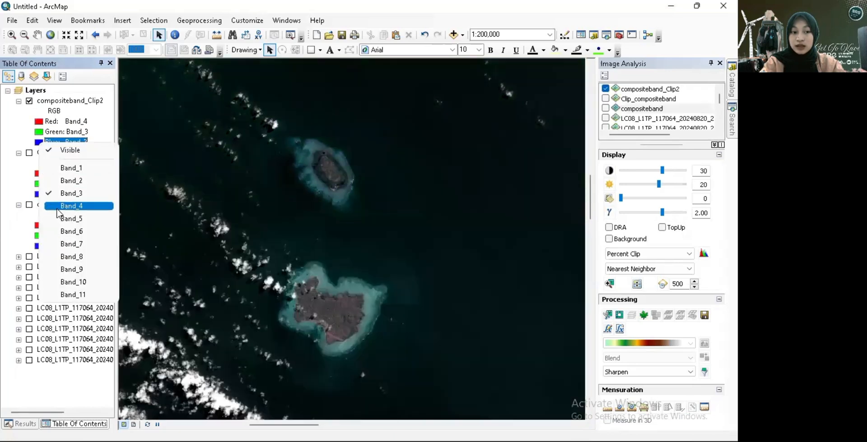
pyautogui.click(71, 181)
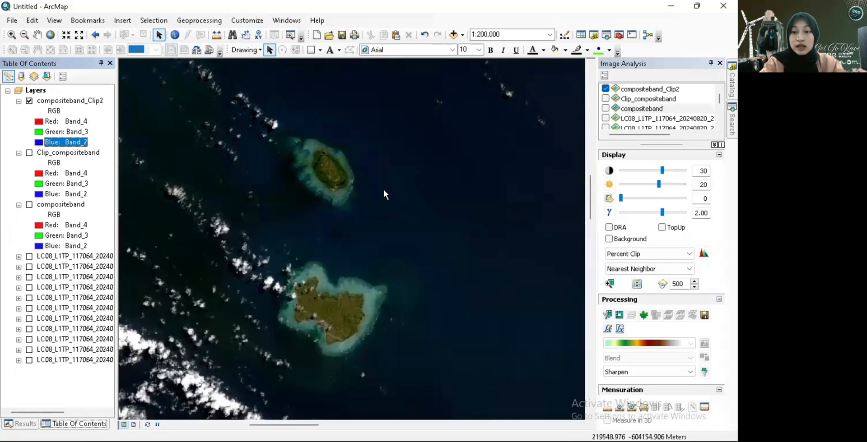
pyautogui.scroll(-3, 384, 191)
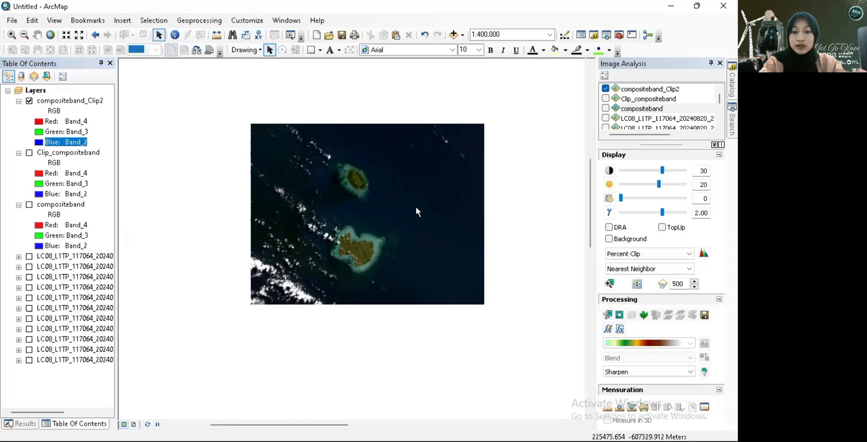
pyautogui.scroll(3, 416, 207)
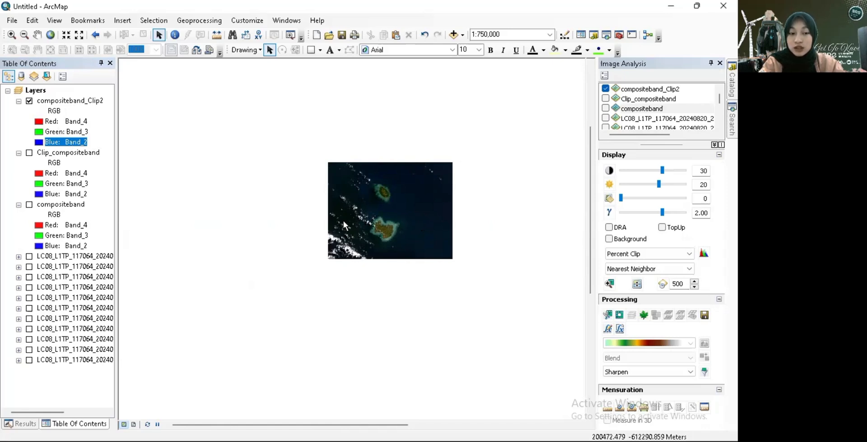
# - Turn the compositeband layer back on, turn off compositeband_Clip2 and select compositeband
pyautogui.click(29, 204)
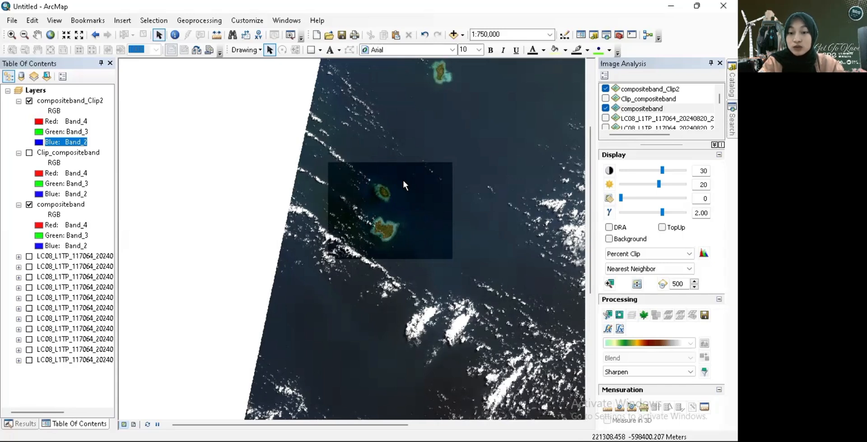
pyautogui.click(29, 101)
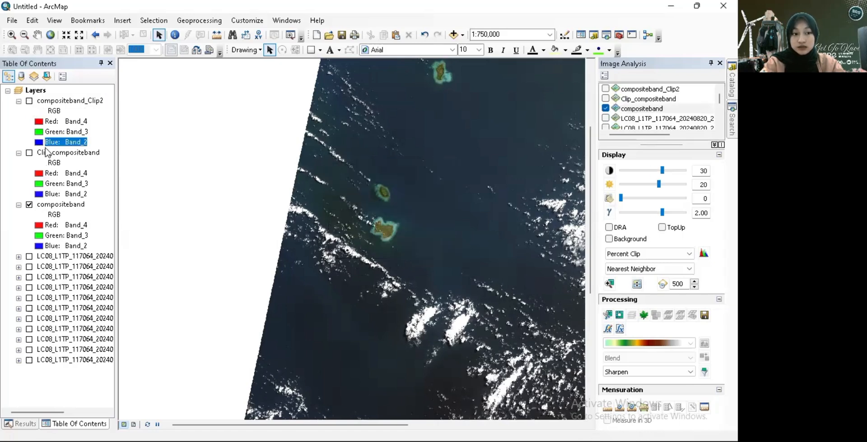
pyautogui.click(53, 205)
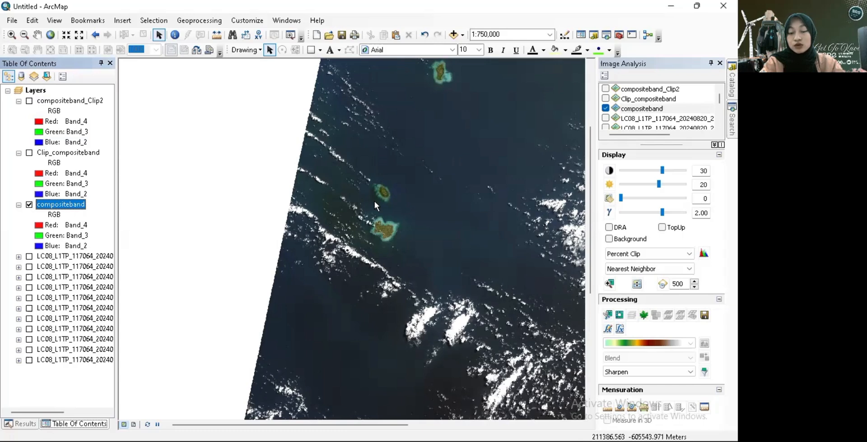
# - Draw a rectangle graphic around the smaller northern island and use it to mask the compositeband raster
pyautogui.scroll(1, 374, 201)
pyautogui.scroll(-5, 375, 202)
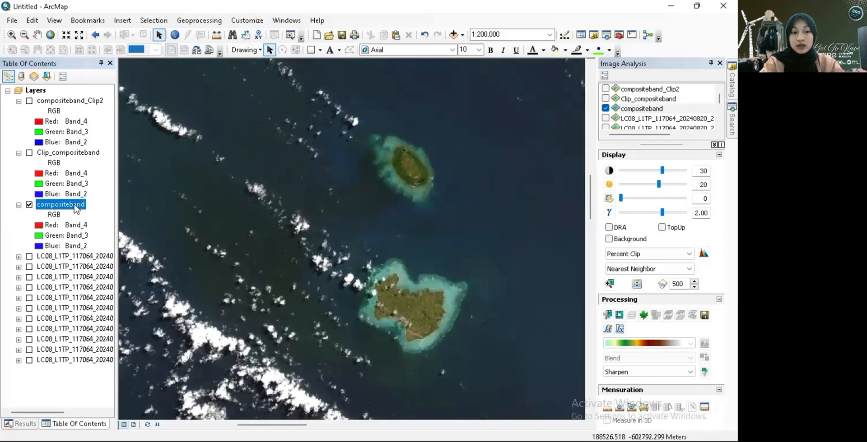
pyautogui.click(310, 51)
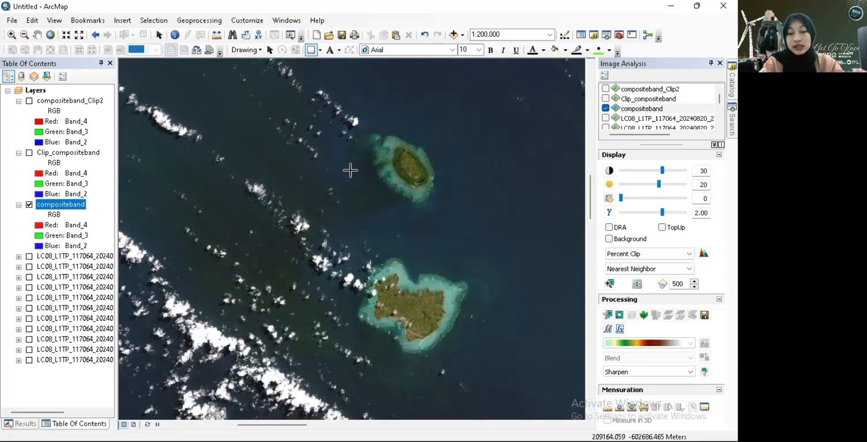
pyautogui.moveTo(346, 113); pyautogui.dragTo(468, 222)
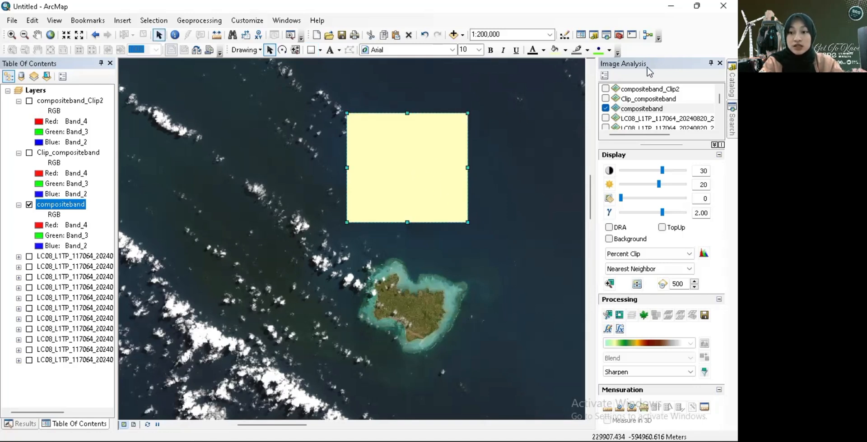
pyautogui.click(619, 315)
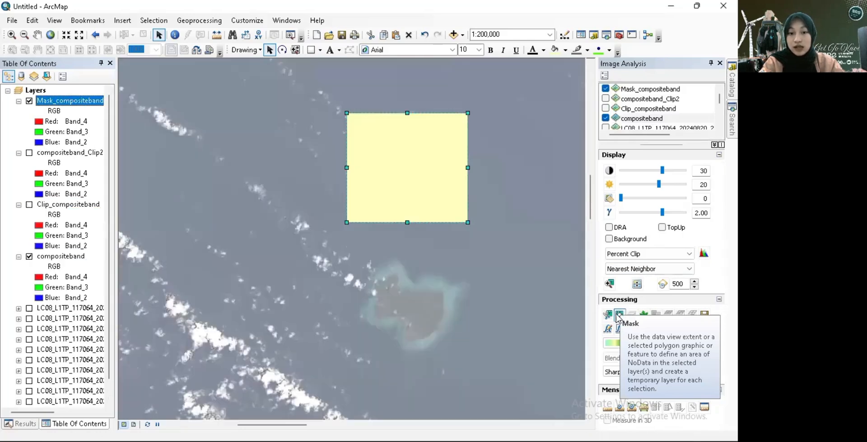
# - Delete the rectangle graphic over the northern island and turn off the compositeband layer
pyautogui.rightClick(413, 163)
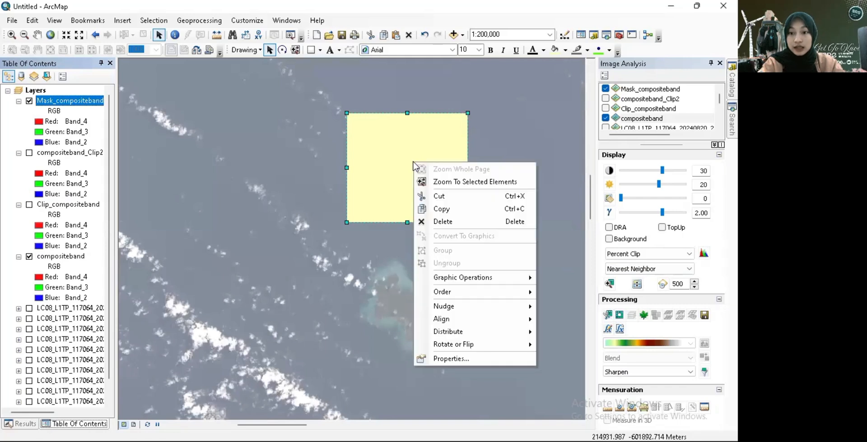
pyautogui.click(446, 221)
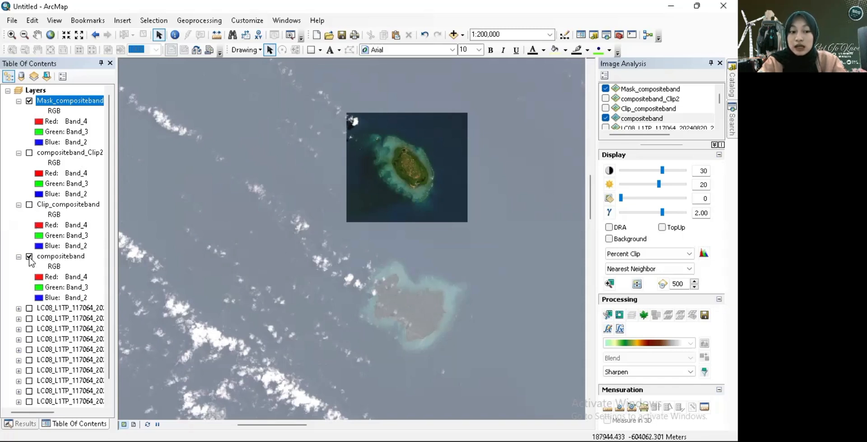
pyautogui.click(29, 257)
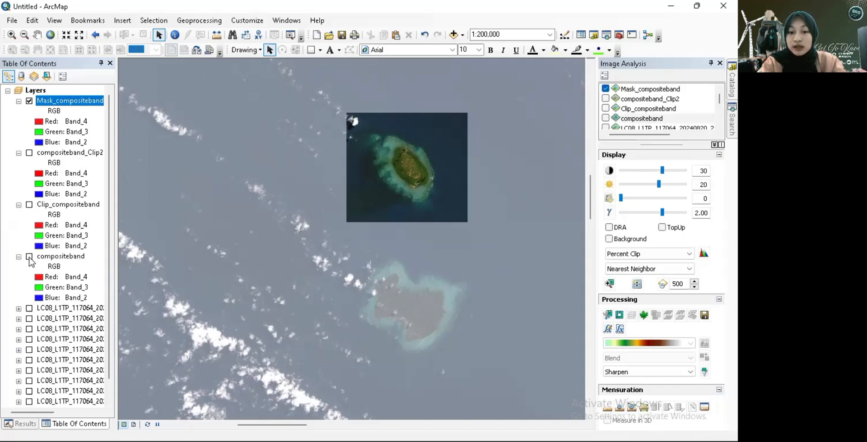